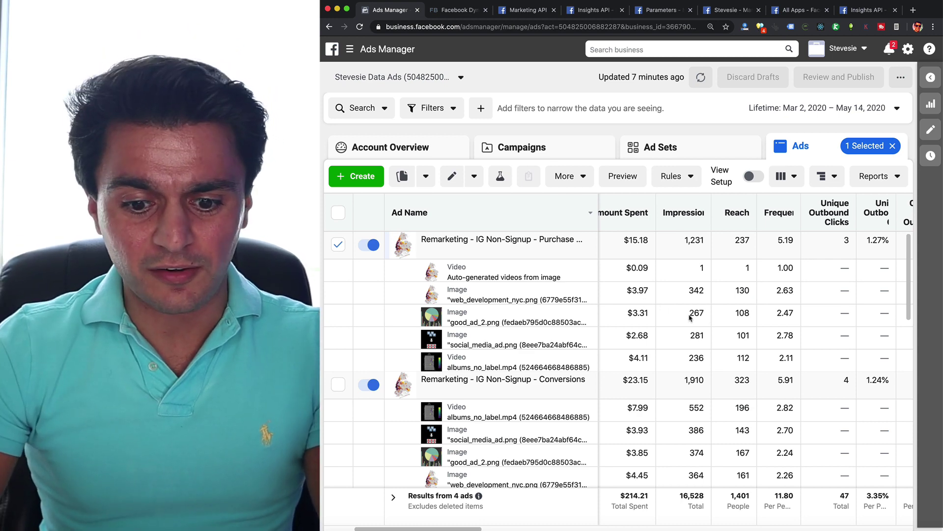
# Examine the ads' metric columns, the breakdown options including dynamic creative asset, and the export and report options.
pyautogui.hscroll(5, 690, 318)
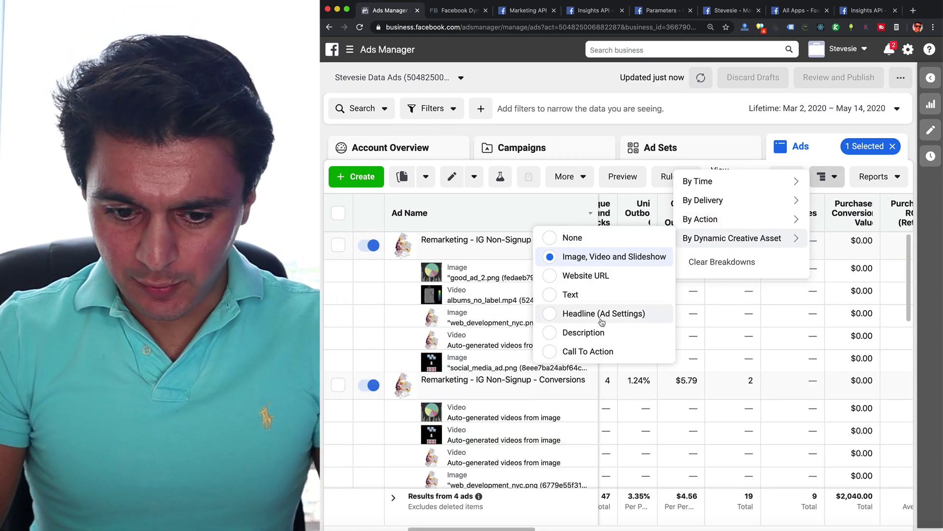
pyautogui.moveTo(698, 182)
pyautogui.click(582, 177)
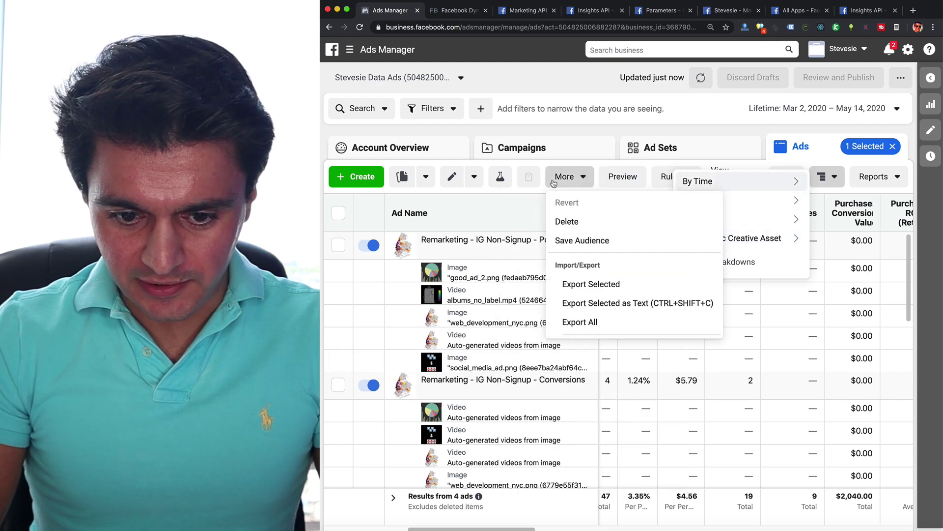
pyautogui.click(882, 180)
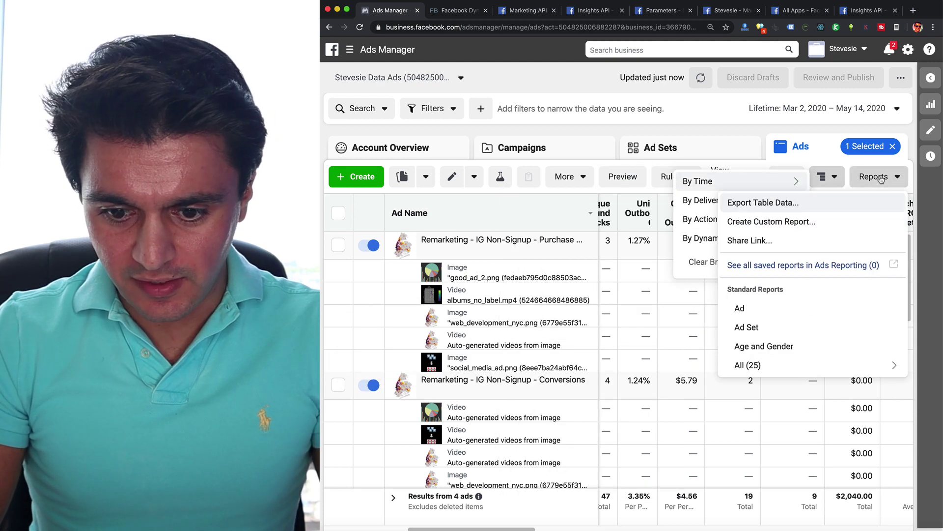
pyautogui.moveTo(700, 219)
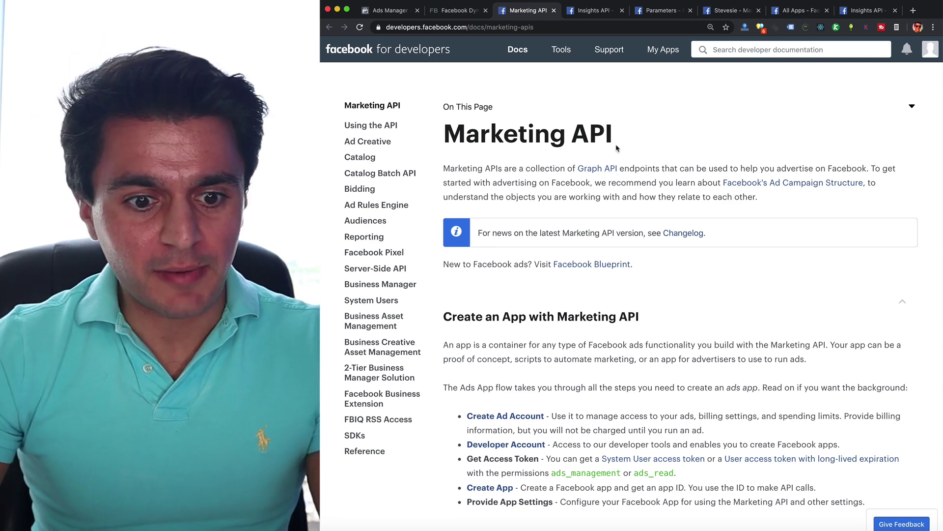
pyautogui.click(387, 11)
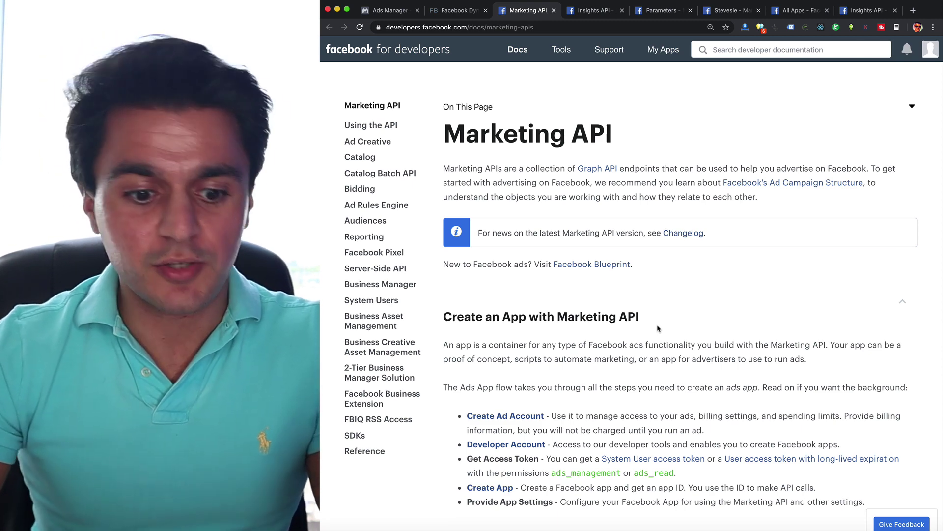
# Open the Insights API documentation in the Reporting section and follow its Marketing API Quickstart to the app list.
pyautogui.click(370, 238)
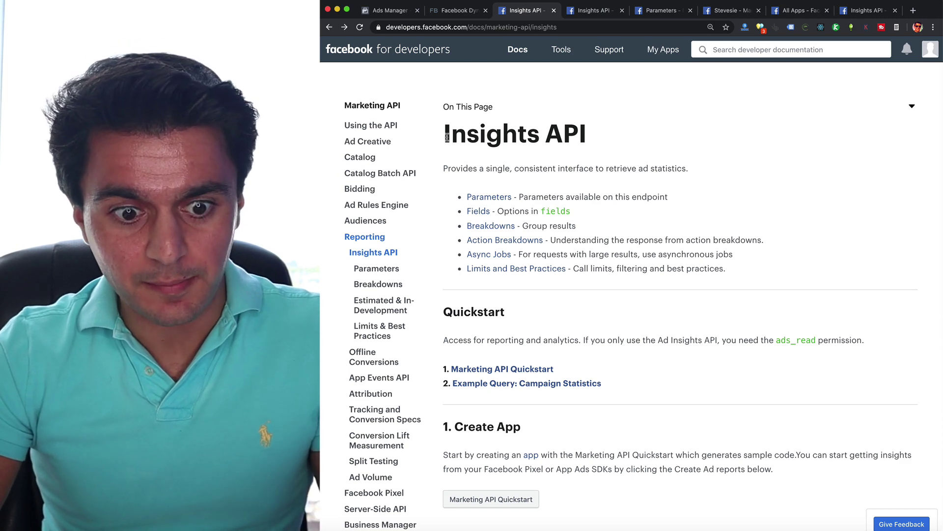
pyautogui.click(396, 12)
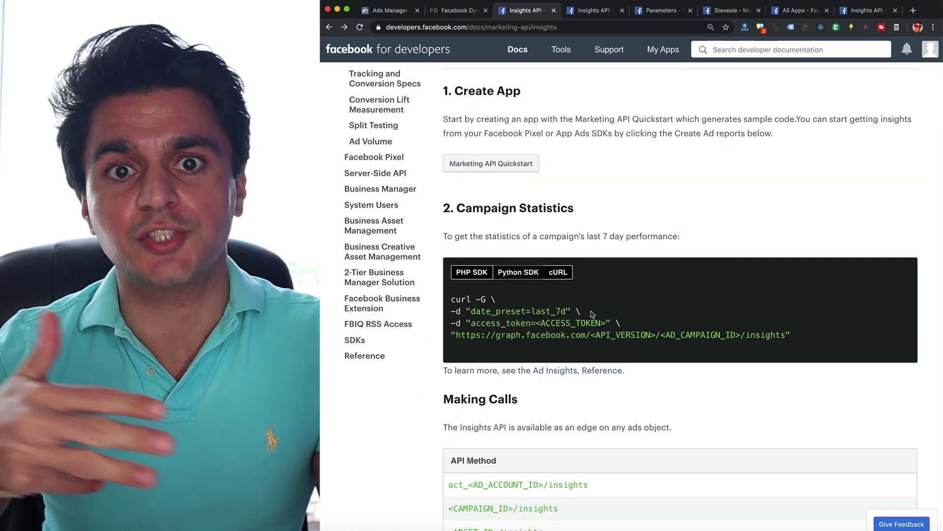
pyautogui.click(491, 164)
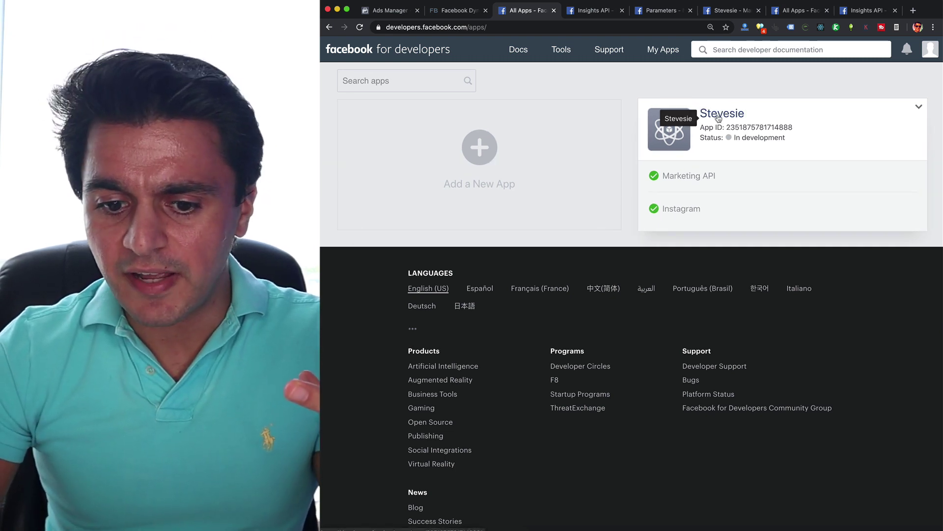
# In the Stevesie app's Marketing API tools, request an access token with the read_insights permission.
pyautogui.click(690, 174)
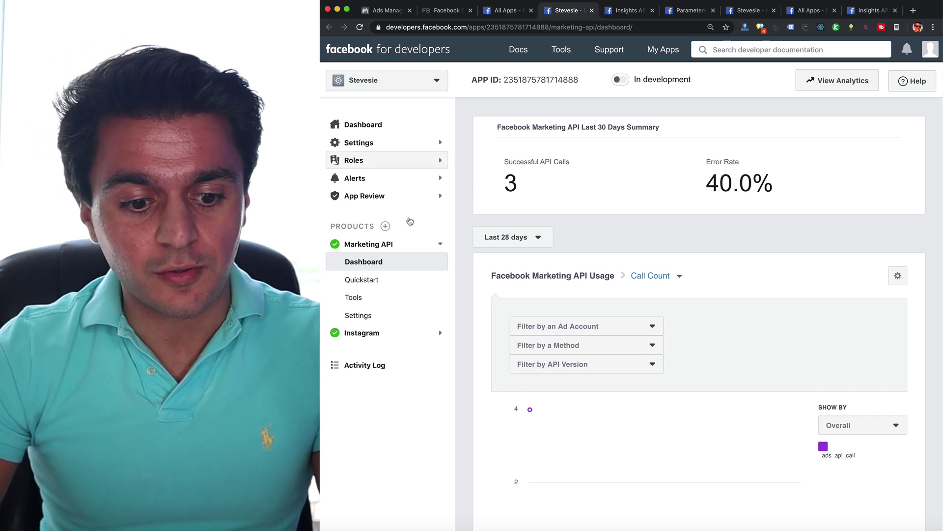
pyautogui.click(385, 299)
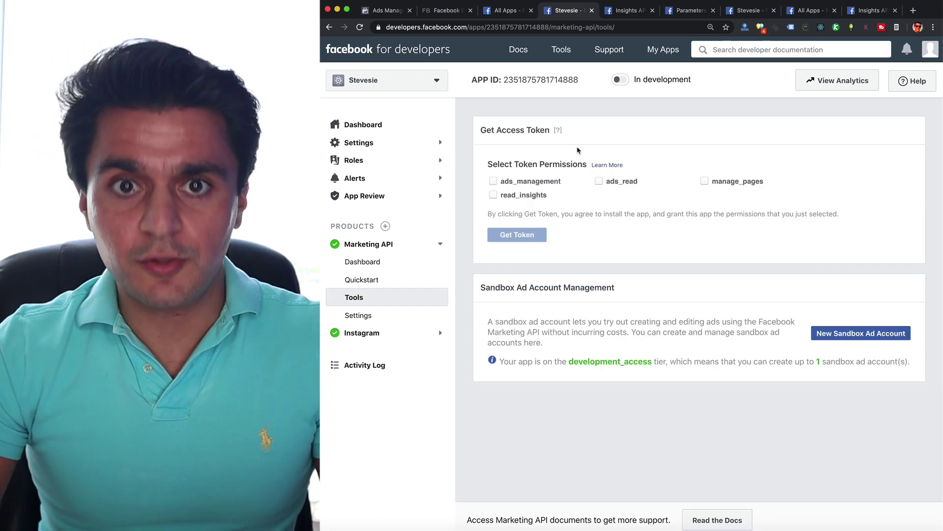
pyautogui.click(493, 197)
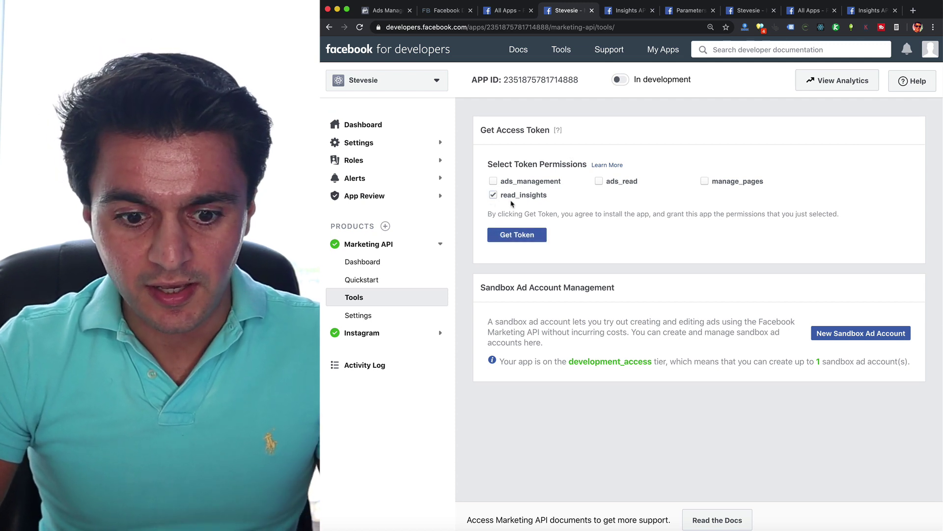
pyautogui.click(517, 236)
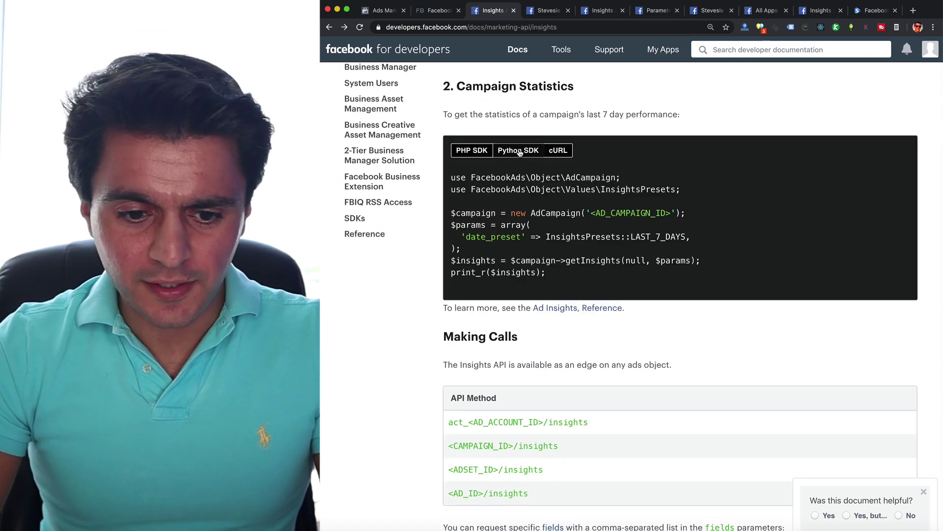
# Copy the cURL version of the Campaign Statistics example from the Insights API documentation into Sublime Text.
pyautogui.click(559, 153)
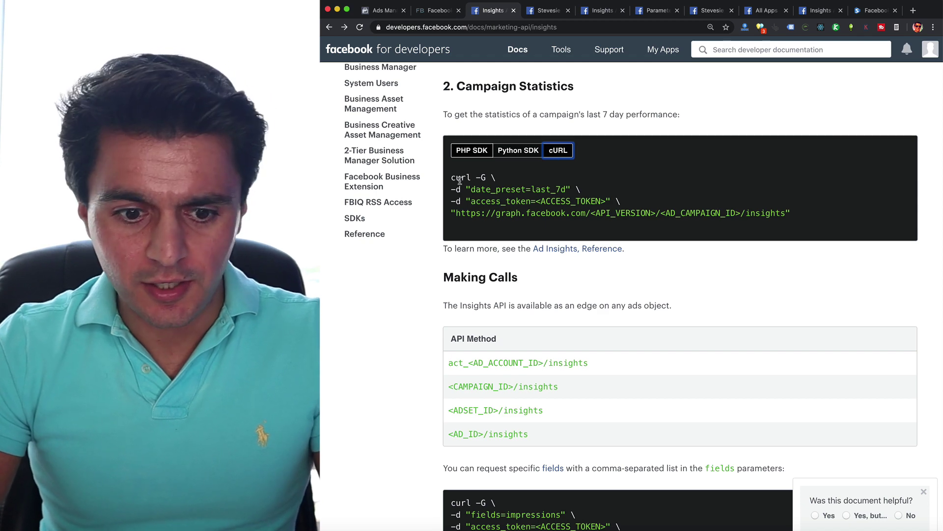
pyautogui.moveTo(451, 176); pyautogui.dragTo(796, 218)
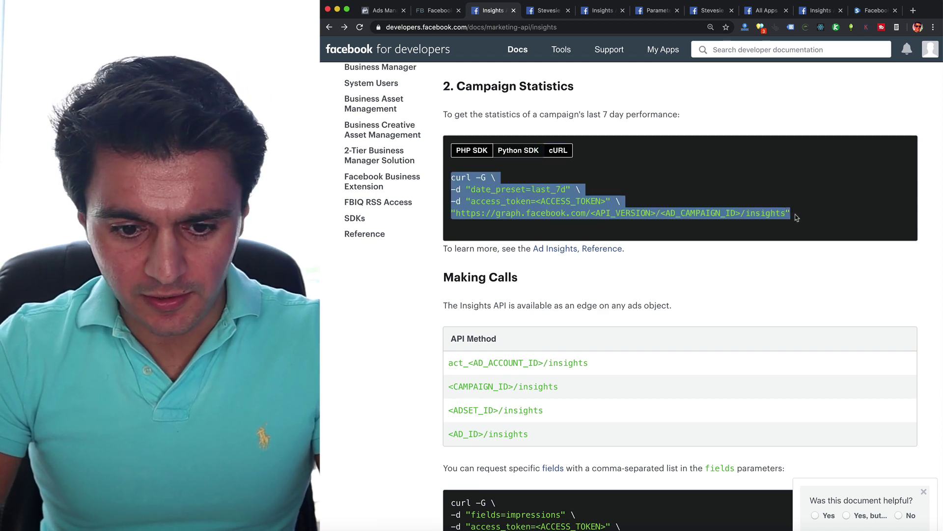
pyautogui.press('super+Tab')
# Replace the API version placeholder in the request URL with v6.0.
pyautogui.moveTo(500, 308); pyautogui.dragTo(566, 308)
pyautogui.write('v6')
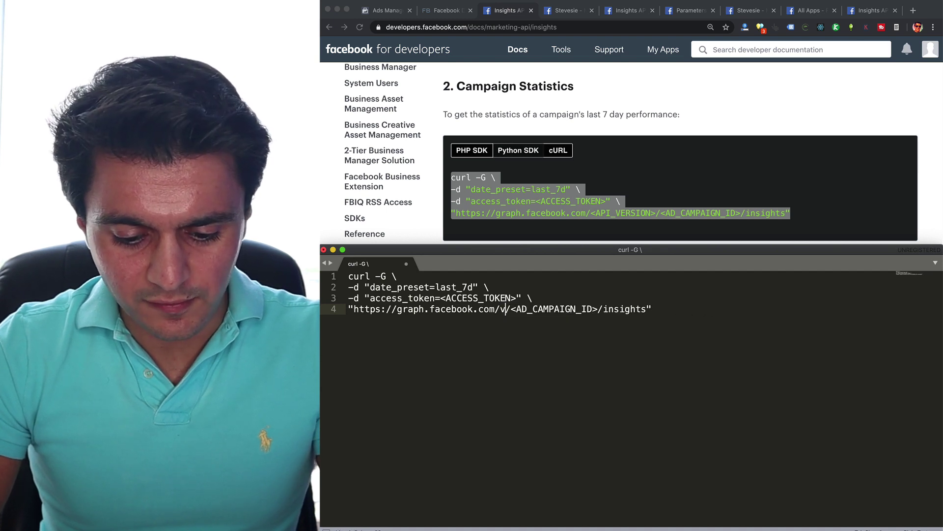
pyautogui.write('.0')
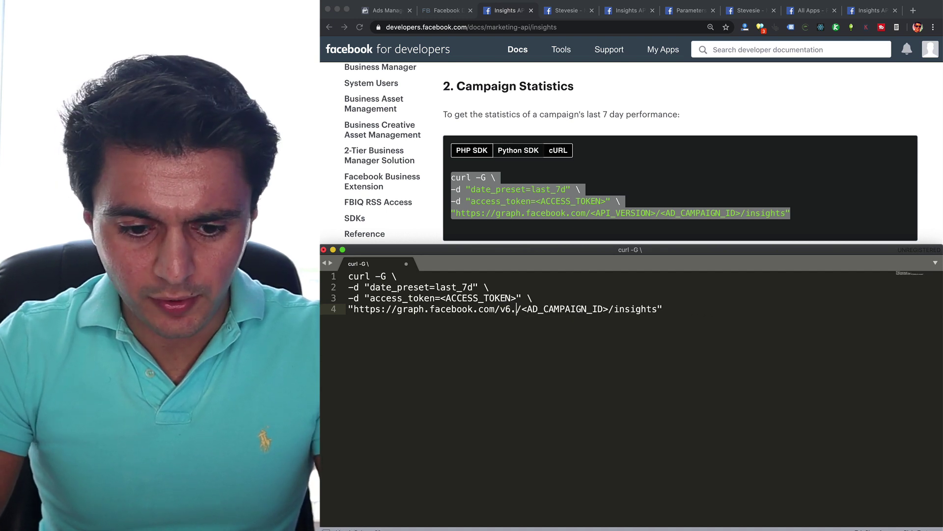
pyautogui.click(501, 308)
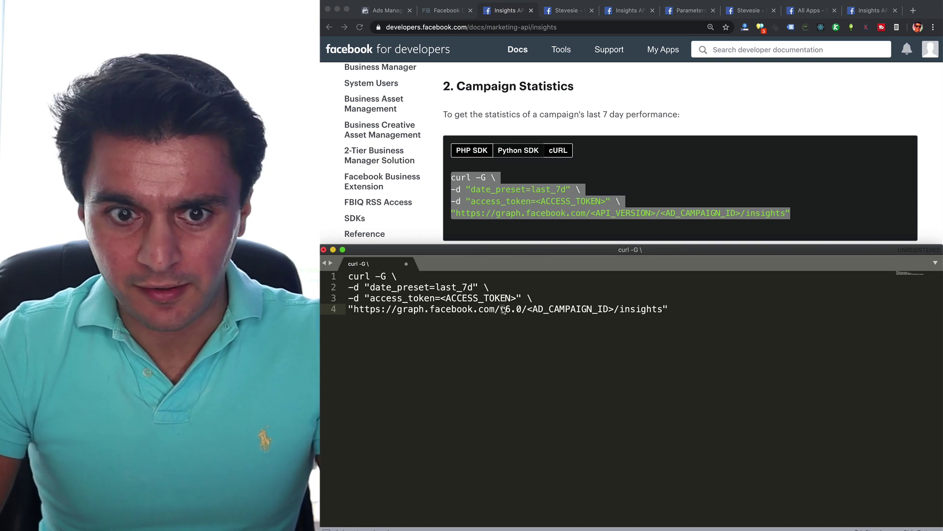
# Replace the <AD_CAMPAIGN_ID> placeholder in the request URL with the prefix act_, following the documented ad account method.
pyautogui.moveTo(527, 308); pyautogui.dragTo(614, 308)
pyautogui.scroll(5, 609, 199)
pyautogui.scroll(-1, 608, 198)
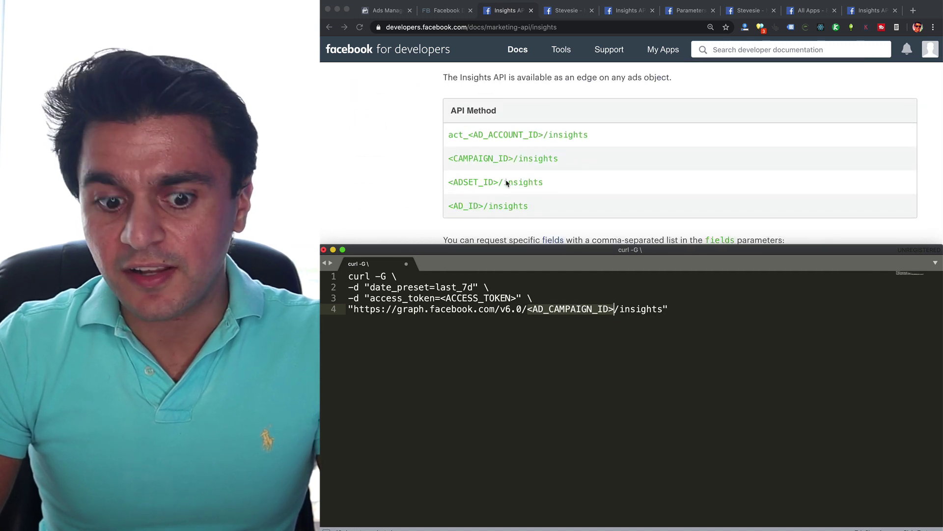
pyautogui.write('act_')
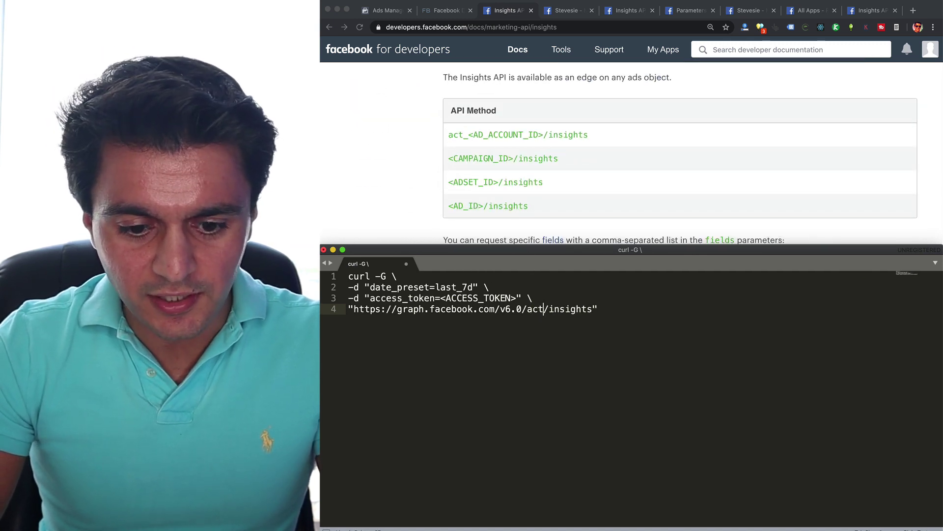
# Copy the ad account ID from the Ads Manager page address and paste it after act_ in the Sublime Text request.
pyautogui.click(385, 19)
pyautogui.click(387, 11)
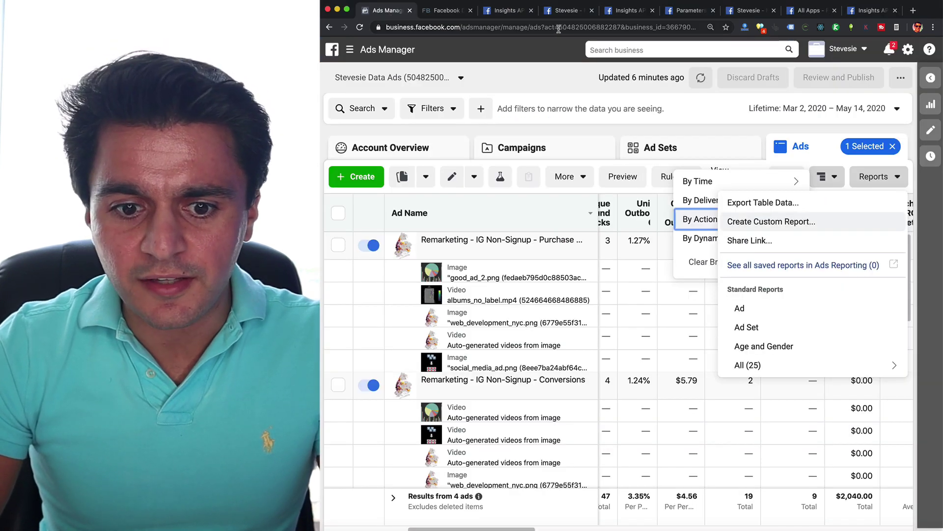
pyautogui.click(543, 27)
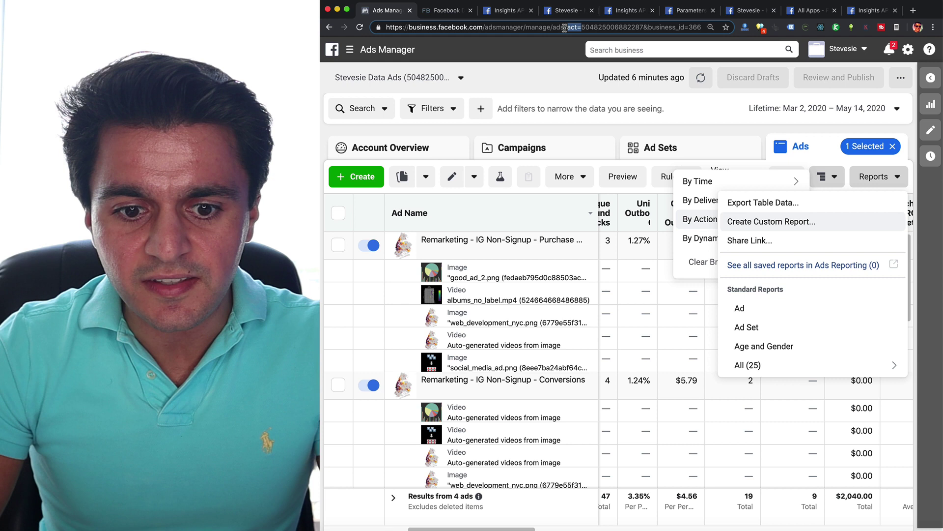
pyautogui.doubleClick(598, 27)
pyautogui.press('super+c')
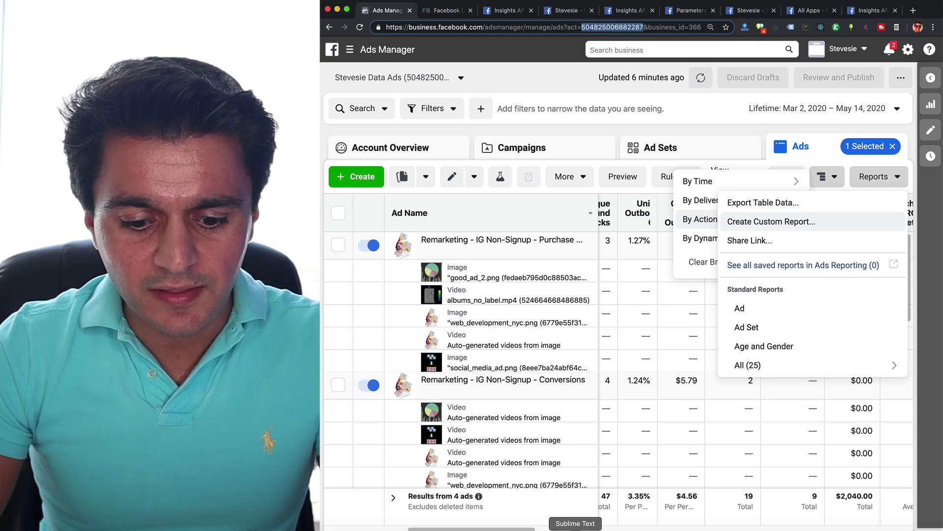
pyautogui.click(576, 526)
pyautogui.press('super+v')
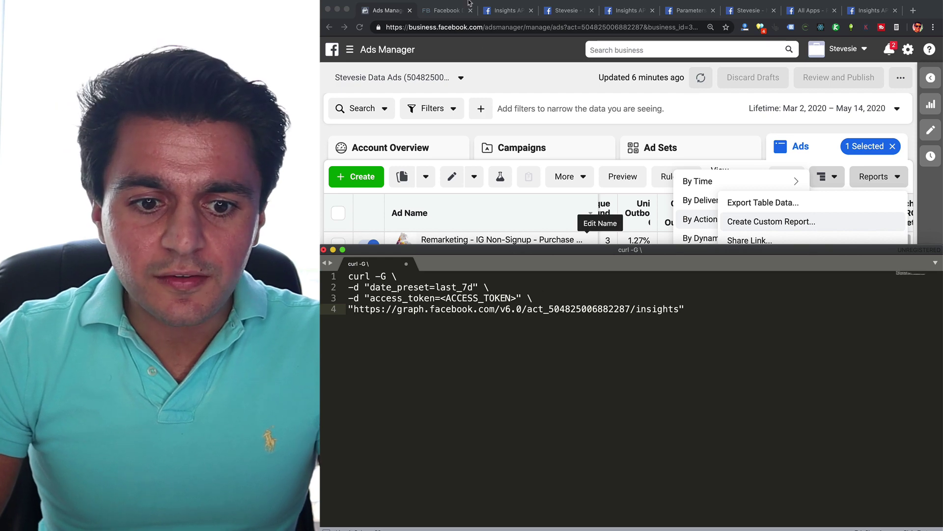
# Review the documented insights methods for campaign, ad set and ad IDs and compare them with Ads Manager.
pyautogui.click(502, 11)
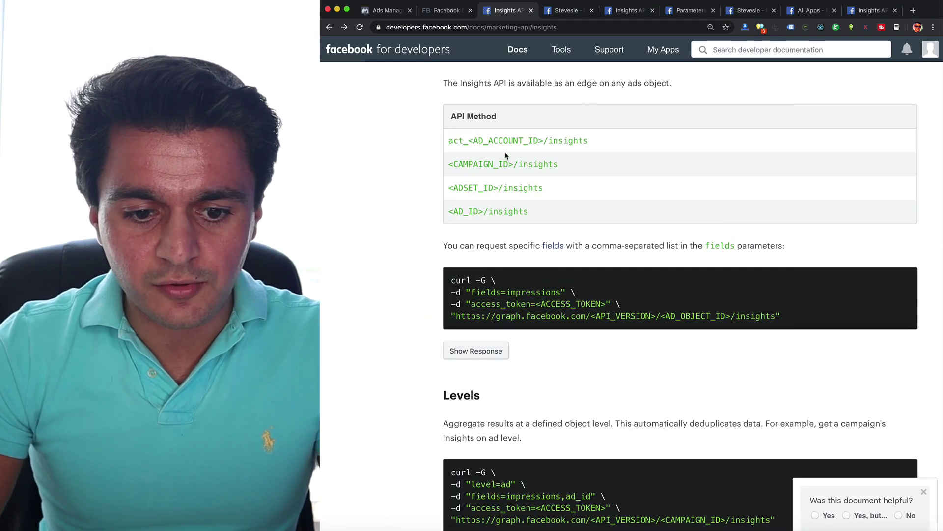
pyautogui.scroll(3, 505, 154)
pyautogui.moveTo(454, 221); pyautogui.dragTo(529, 221)
pyautogui.click(470, 244)
pyautogui.moveTo(465, 245); pyautogui.dragTo(481, 273)
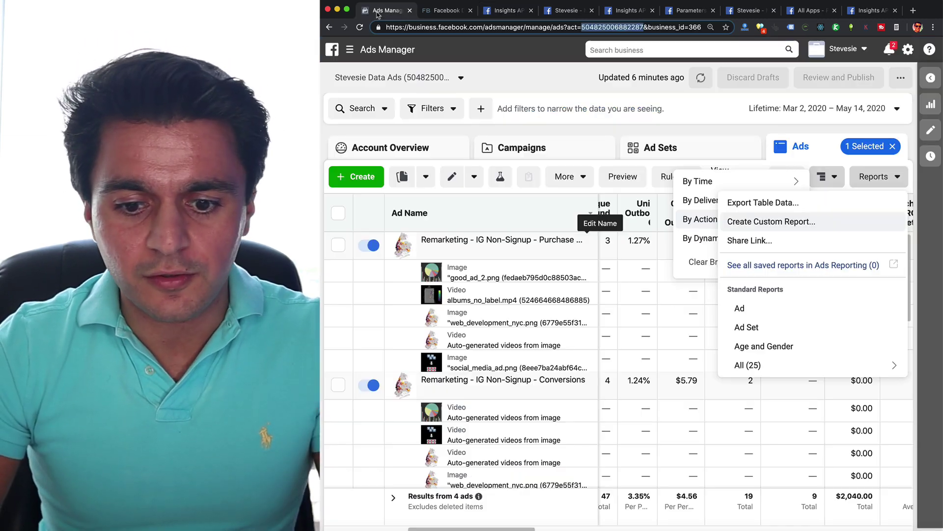
pyautogui.click(383, 11)
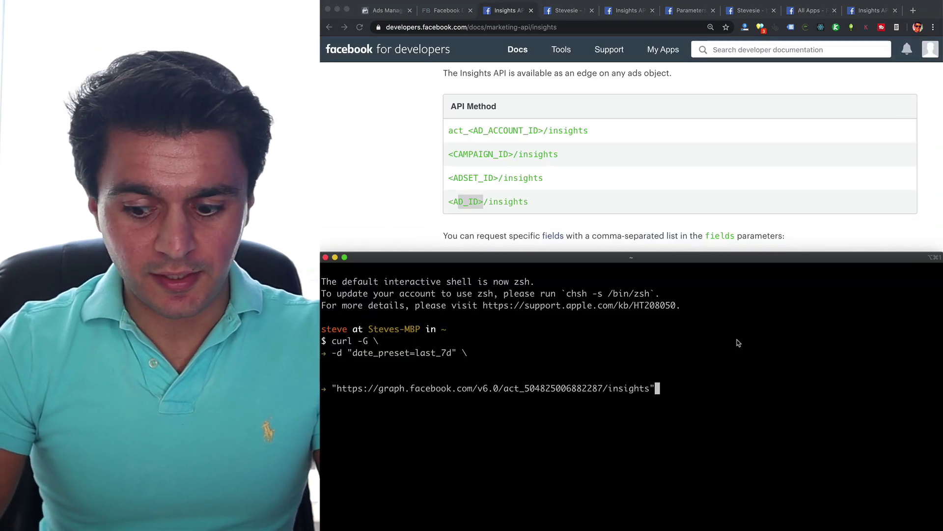
# Run the completed curl insights request in the terminal and inspect the account ID, date range and spend in the response.
pyautogui.press('Return')
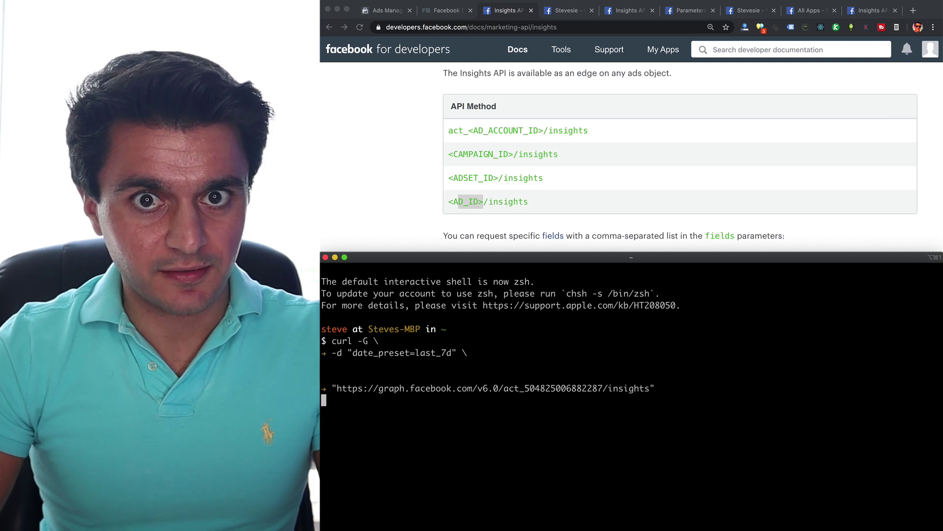
pyautogui.doubleClick(480, 352)
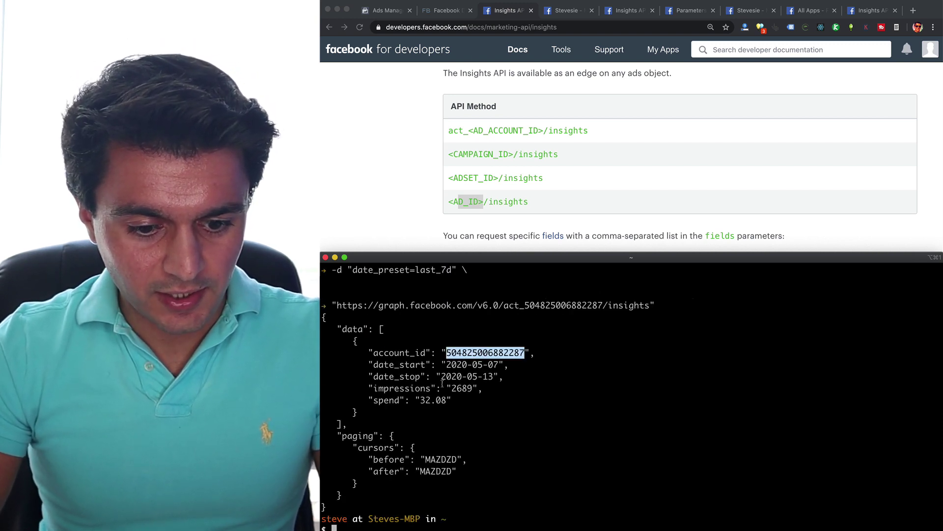
pyautogui.moveTo(470, 364); pyautogui.dragTo(493, 379)
pyautogui.click(446, 401)
pyautogui.moveTo(419, 400); pyautogui.dragTo(444, 400)
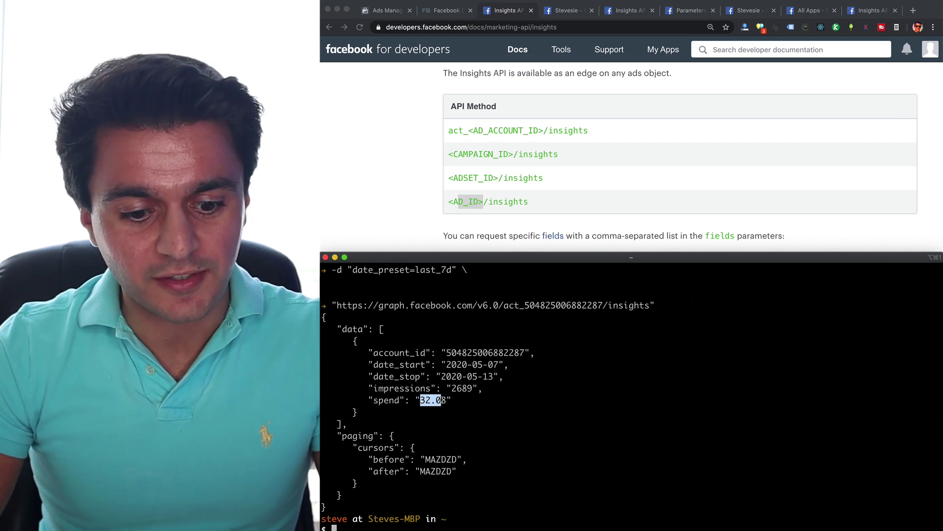
pyautogui.click(447, 400)
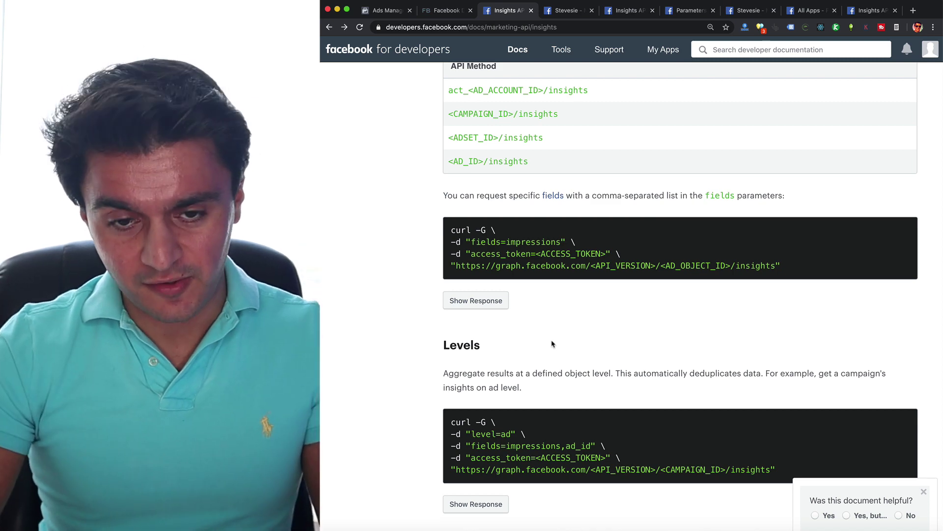
# Review the Insights API example that requests specific fields, and open the linked fields reference separately to examine the available fields.
pyautogui.moveTo(461, 243); pyautogui.dragTo(558, 264)
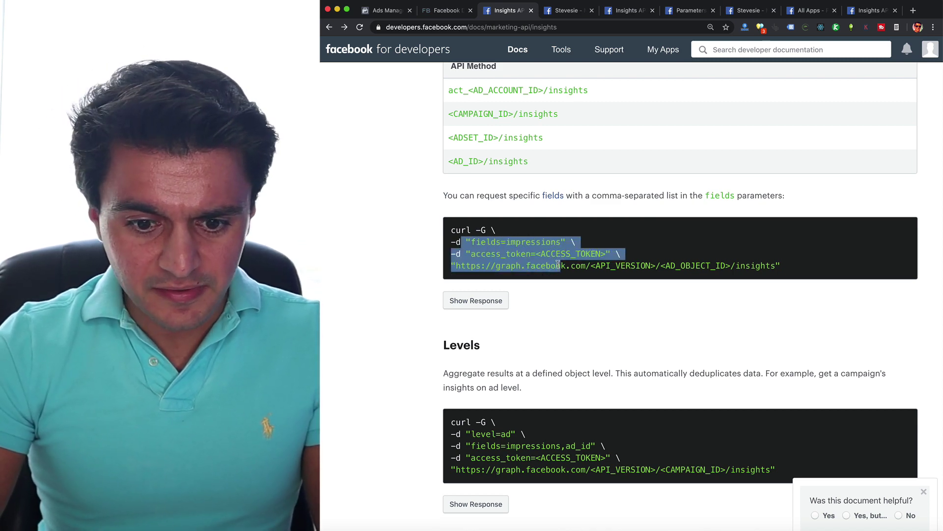
pyautogui.click(558, 264)
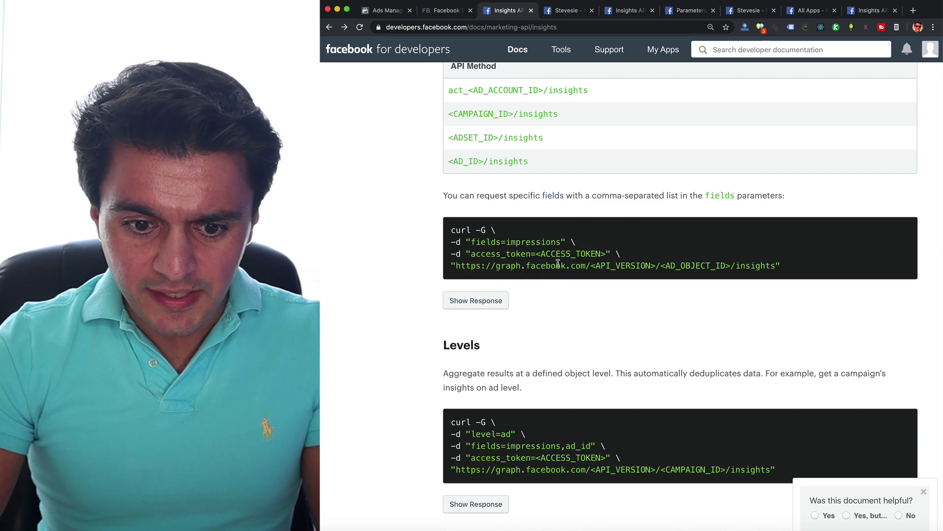
pyautogui.rightClick(554, 198)
pyautogui.click(580, 203)
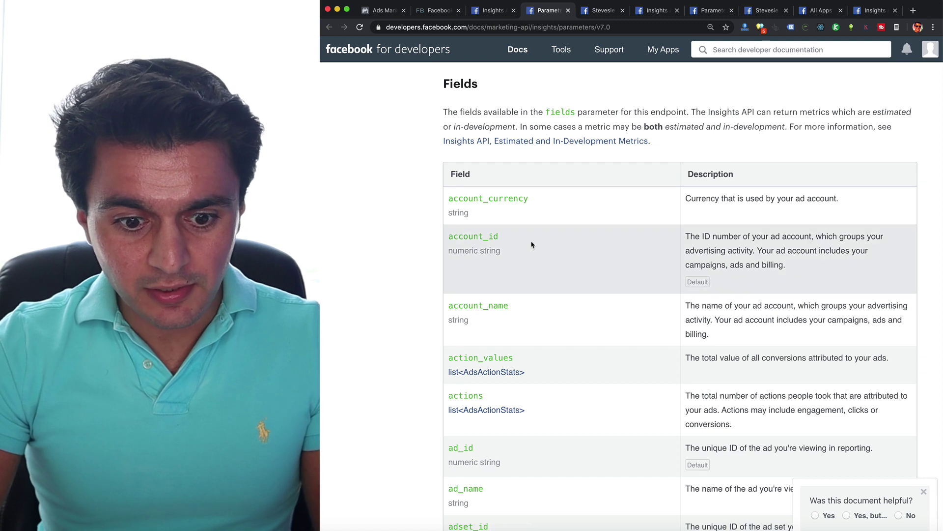
pyautogui.scroll(-2, 531, 245)
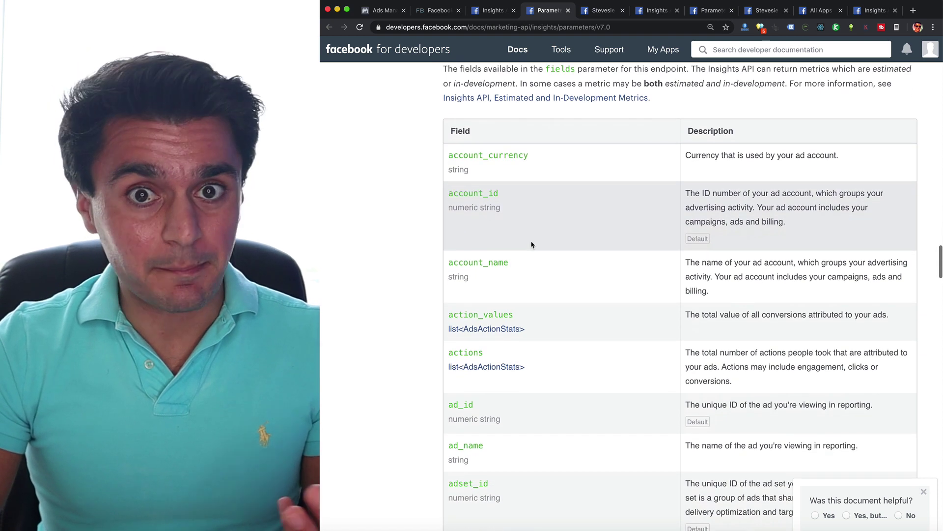
pyautogui.scroll(-7, 532, 245)
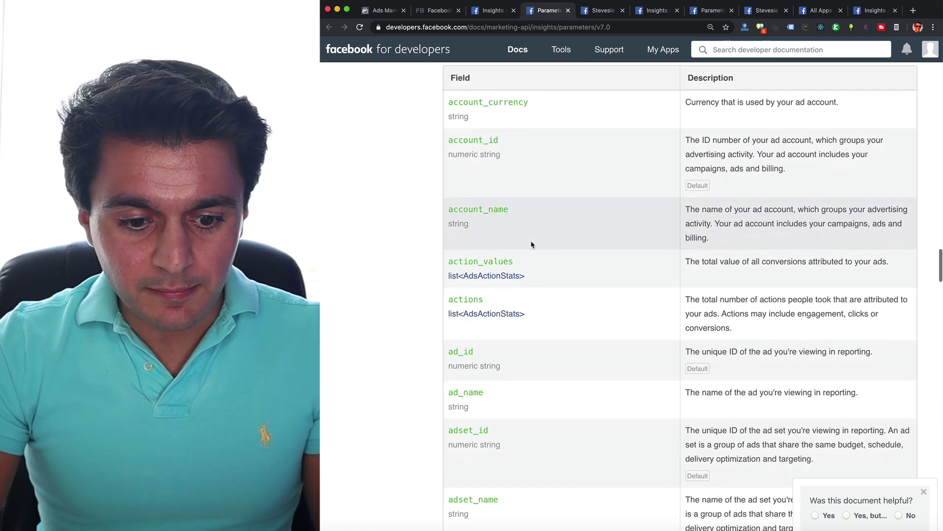
# Examine the available insights fields and their descriptions in the Marketing API parameters reference.
pyautogui.scroll(-5, 494, 315)
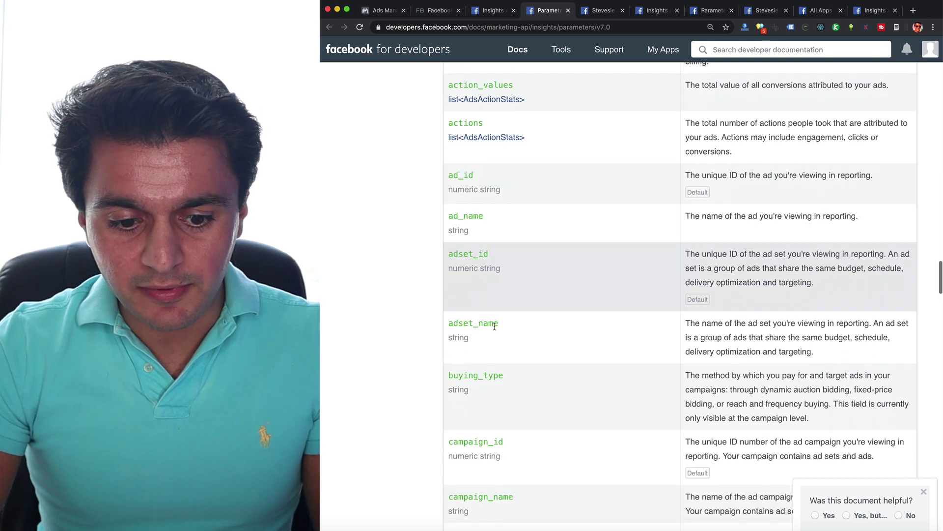
pyautogui.scroll(-20, 496, 333)
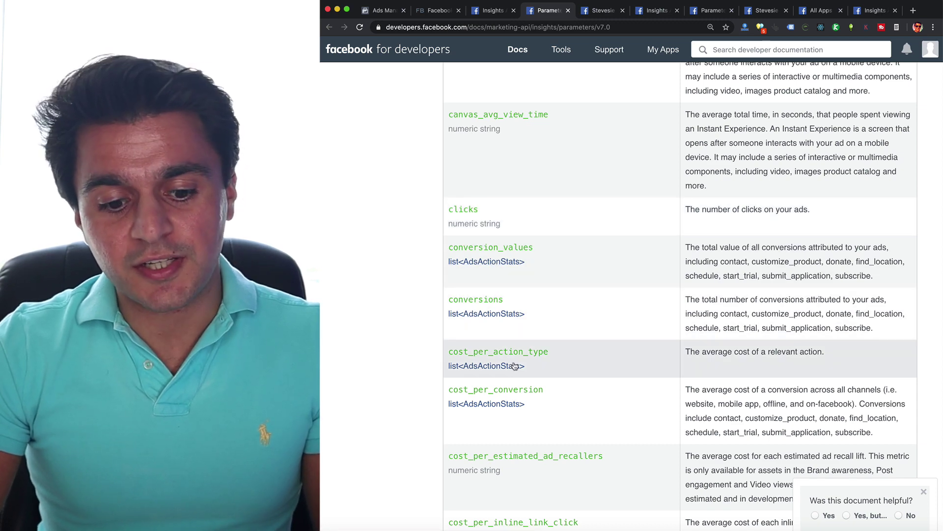
pyautogui.scroll(-18, 513, 363)
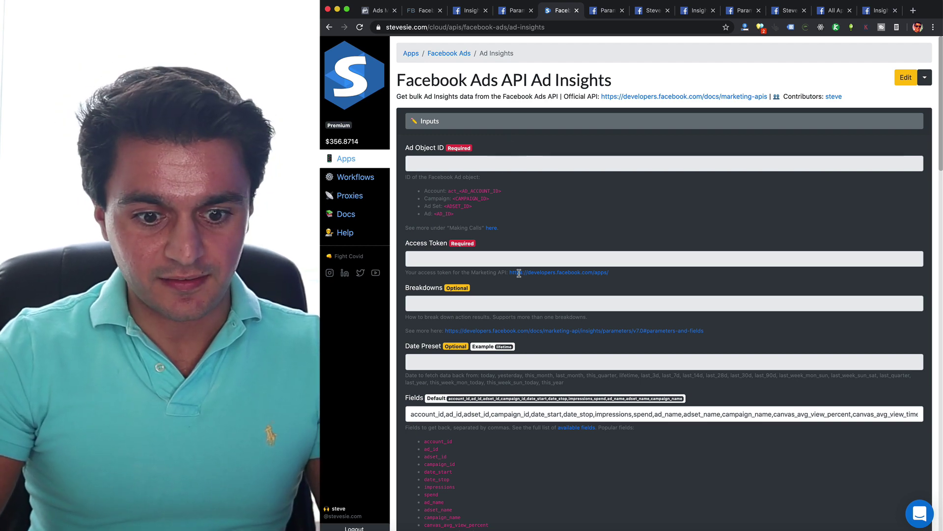
# Review the inputs and execution options of Stevesie's Ad Insights form, including the optional Breakdowns and Date Preset.
pyautogui.scroll(-12, 532, 239)
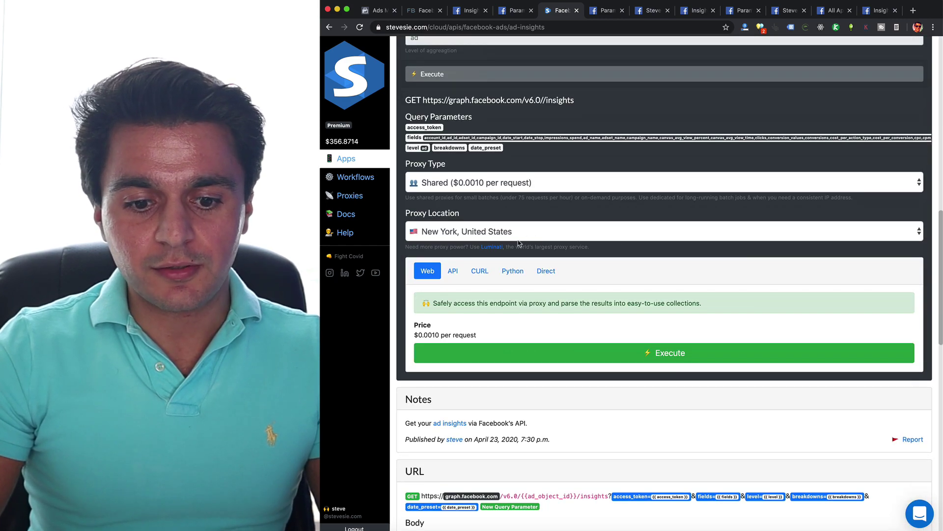
pyautogui.click(545, 271)
pyautogui.scroll(9, 588, 352)
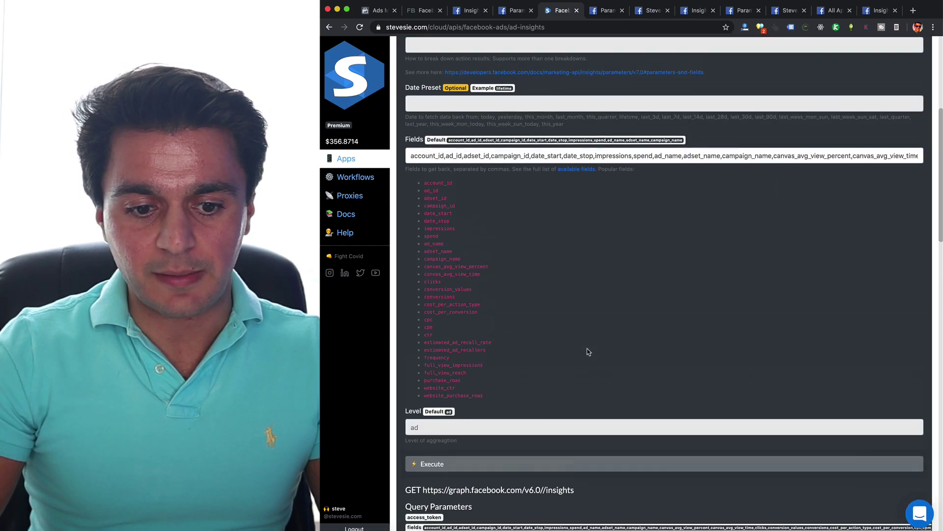
pyautogui.scroll(2, 461, 189)
pyautogui.click(454, 186)
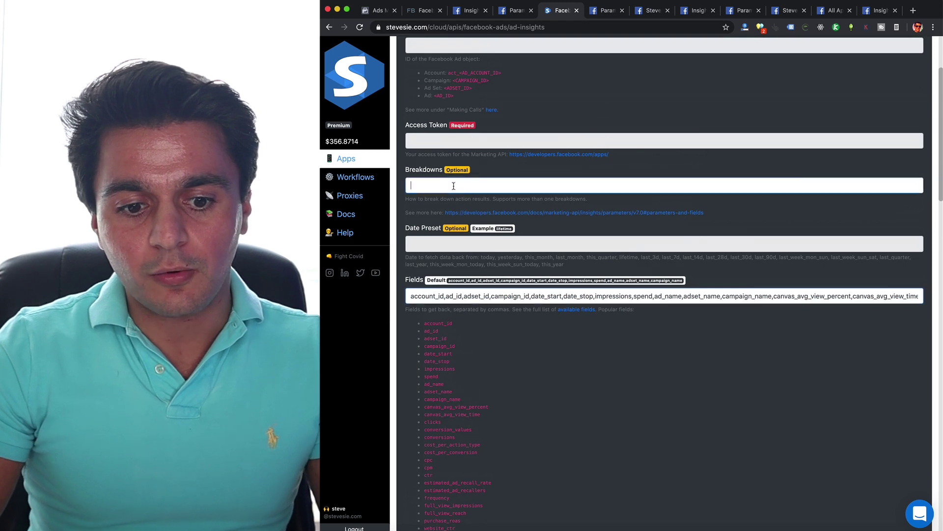
pyautogui.click(460, 241)
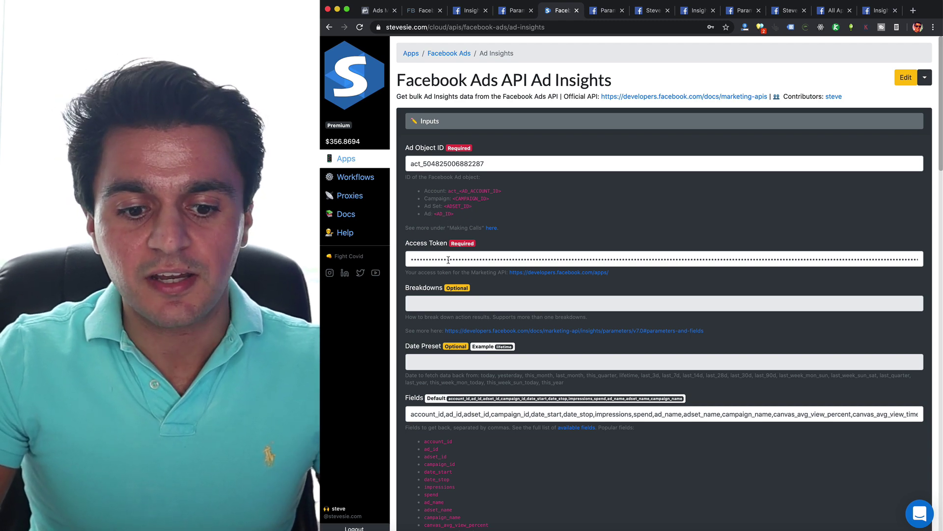
# Check the prefilled fields and the ad aggregation level, and execute the Ad Insights request for the ad account through the web option.
pyautogui.scroll(-2, 444, 276)
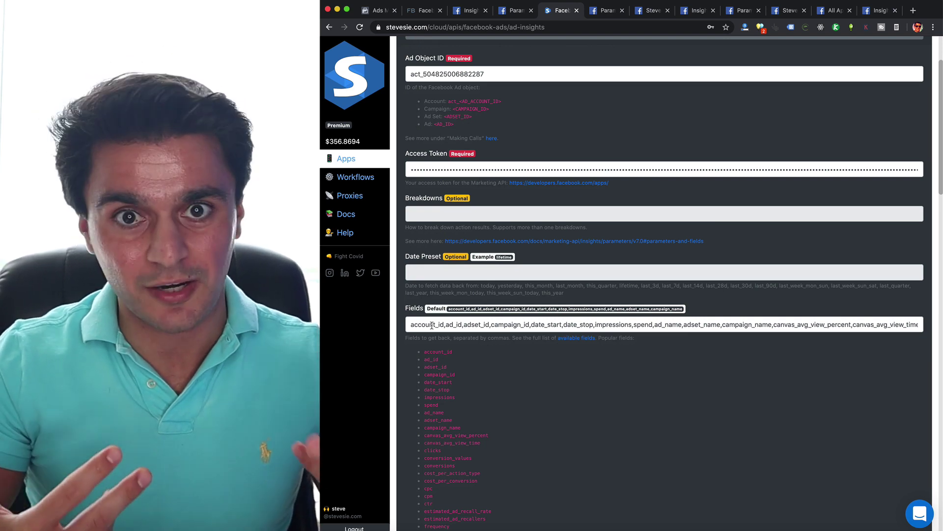
pyautogui.scroll(-5, 432, 326)
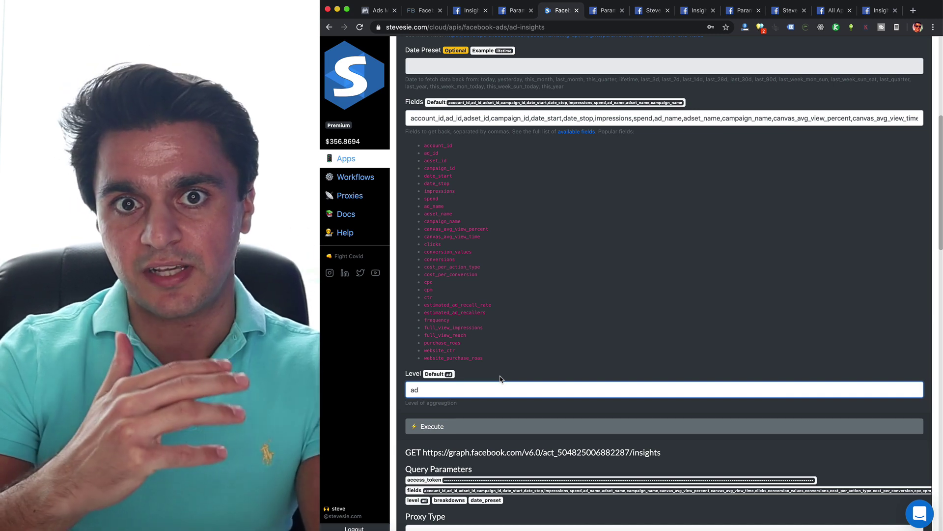
pyautogui.scroll(-5, 501, 378)
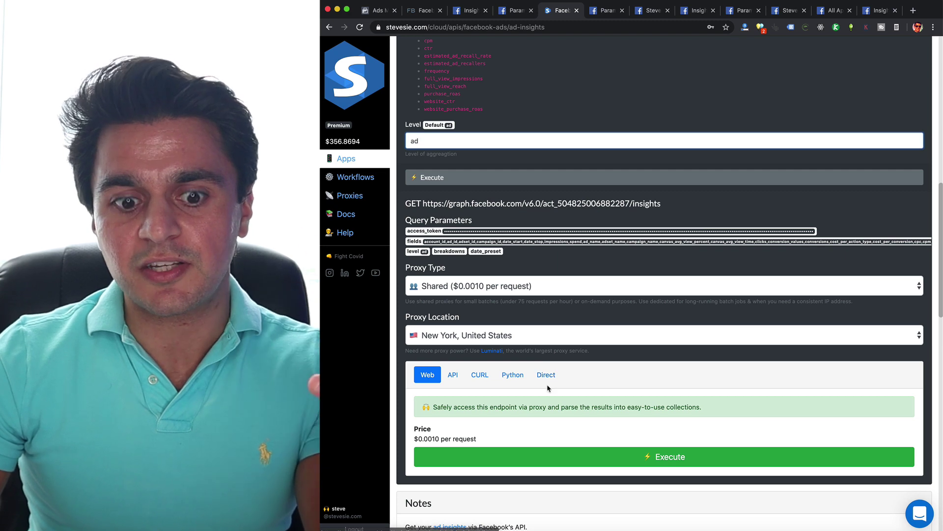
pyautogui.scroll(7, 547, 373)
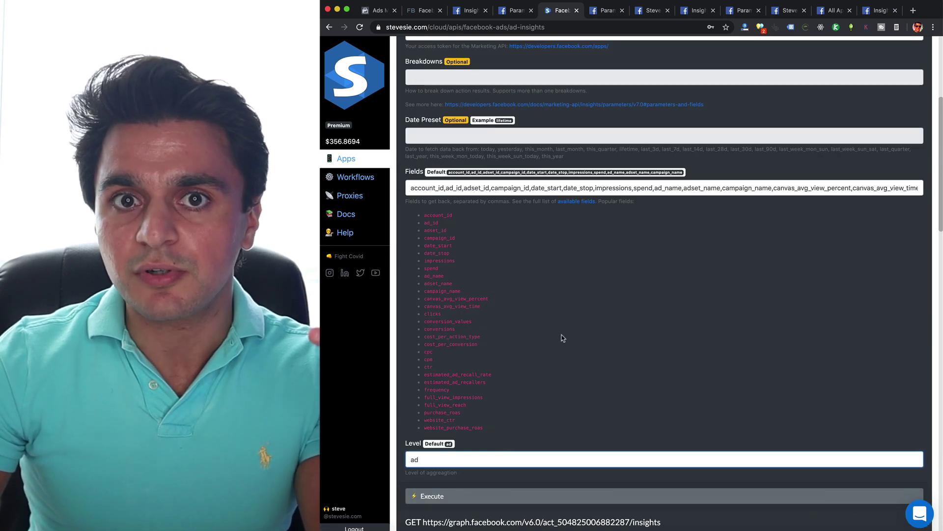
pyautogui.scroll(-5, 563, 338)
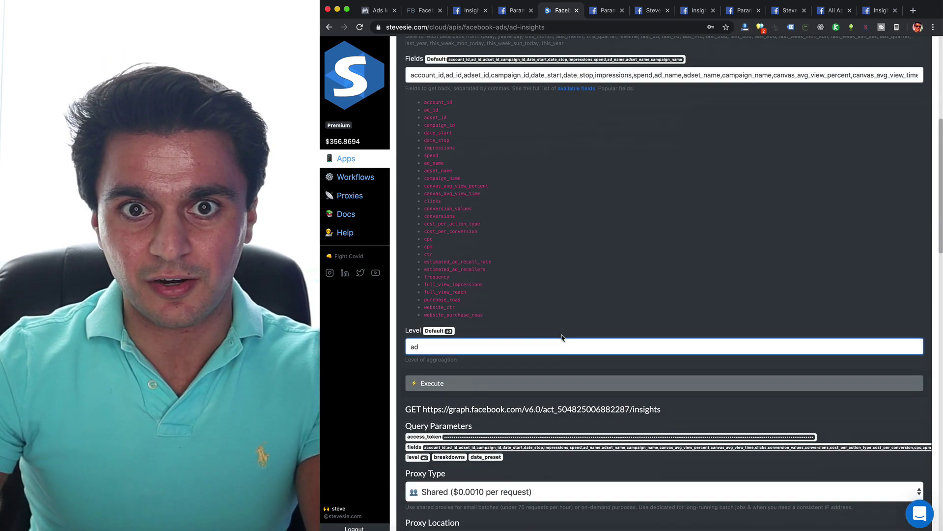
pyautogui.scroll(-3, 562, 335)
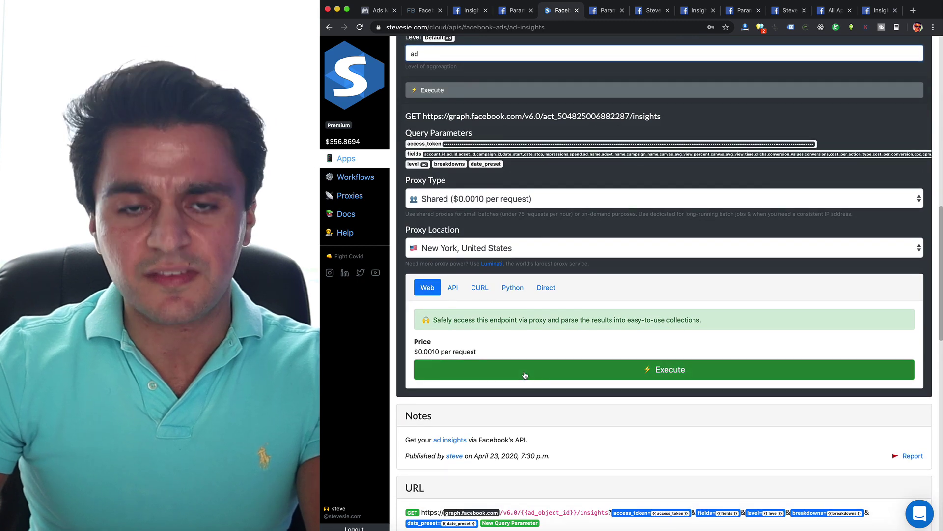
pyautogui.click(525, 372)
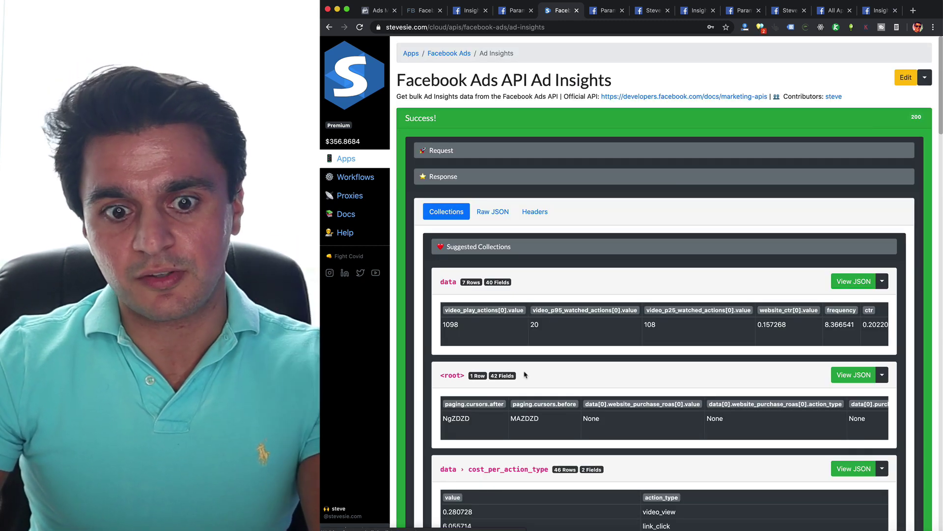
# Show the response's raw JSON in parsed form and collapse the first two records under data.
pyautogui.click(486, 212)
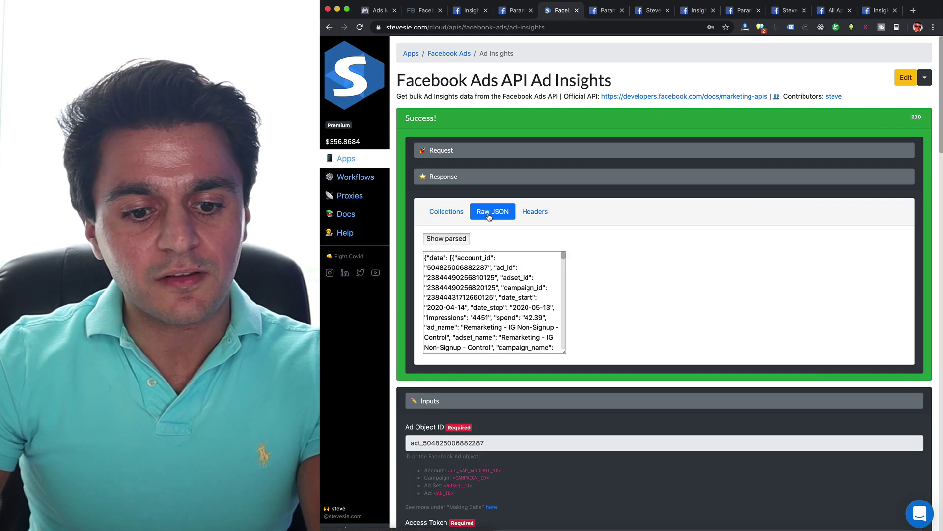
pyautogui.click(445, 238)
pyautogui.scroll(-3, 547, 302)
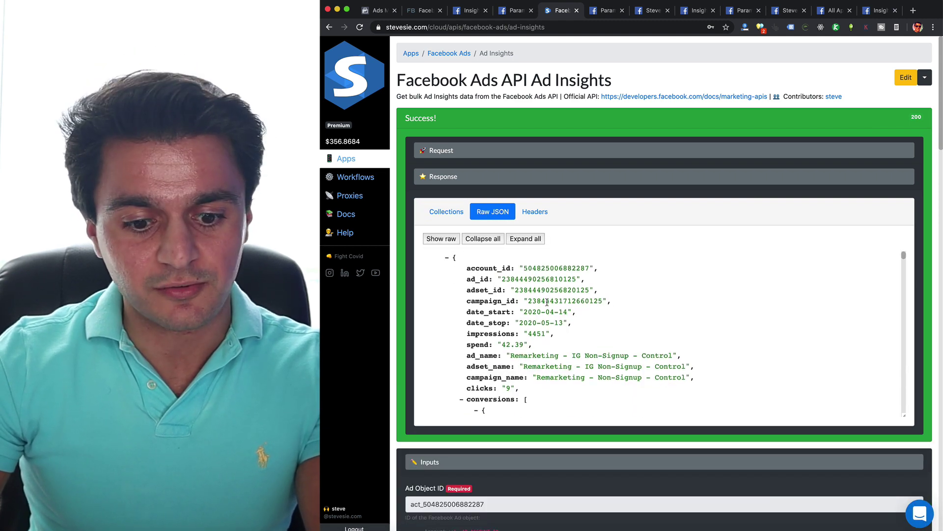
pyautogui.scroll(2, 473, 276)
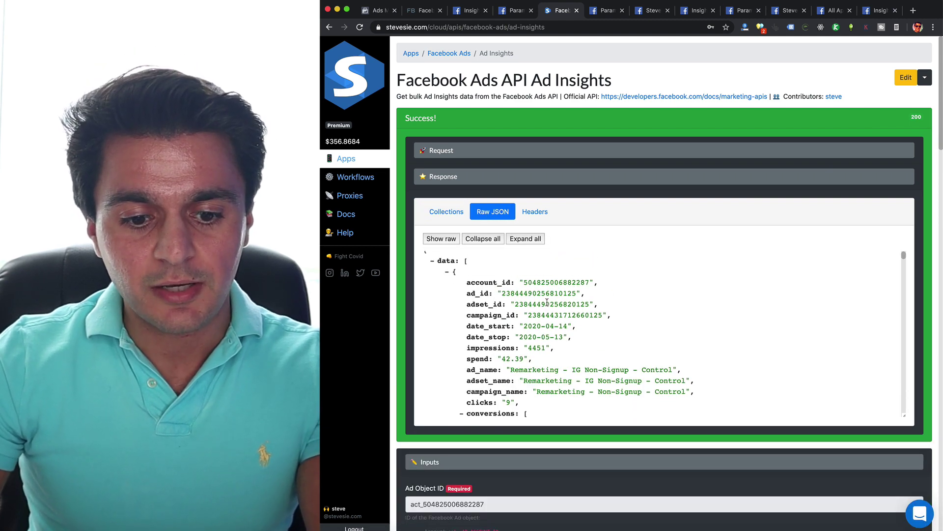
pyautogui.click(447, 271)
pyautogui.click(447, 283)
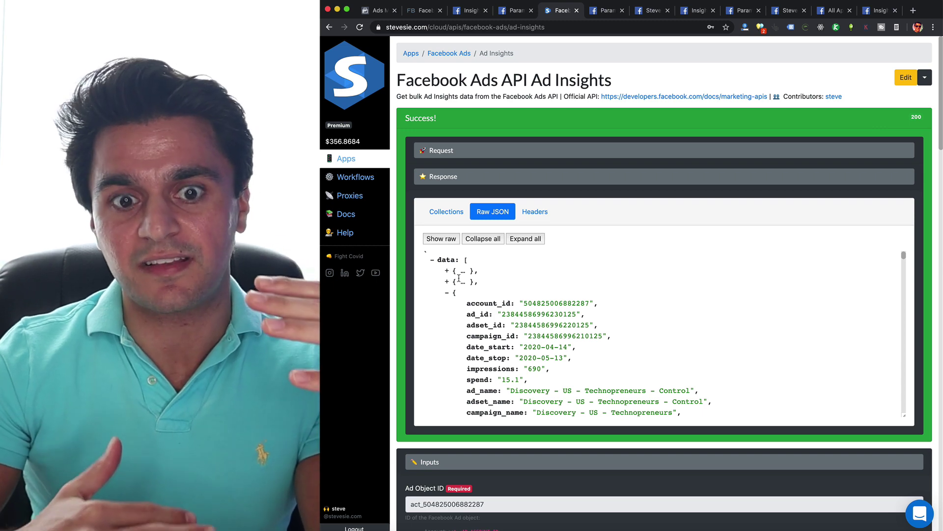
# Inspect the ad name, campaign details and date range in the third record of the parsed response.
pyautogui.scroll(-1, 478, 312)
pyautogui.scroll(-1, 478, 312)
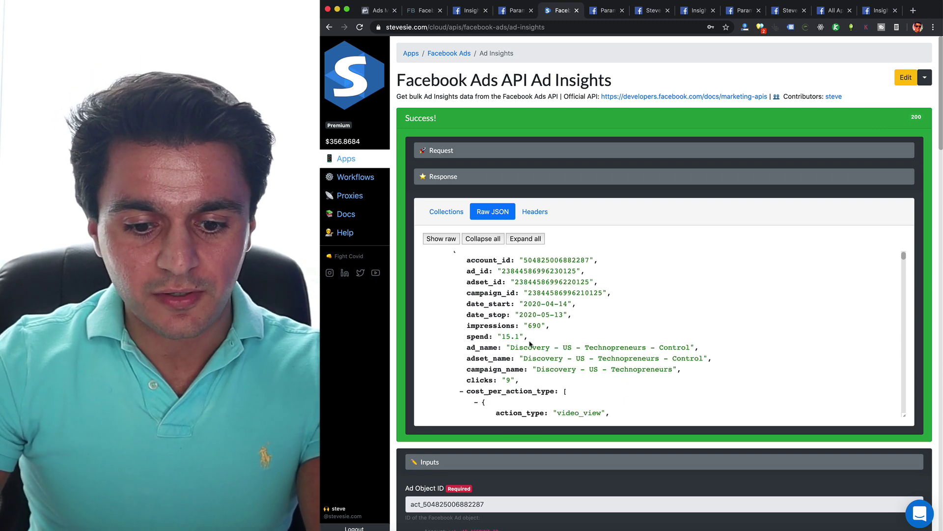
pyautogui.doubleClick(601, 347)
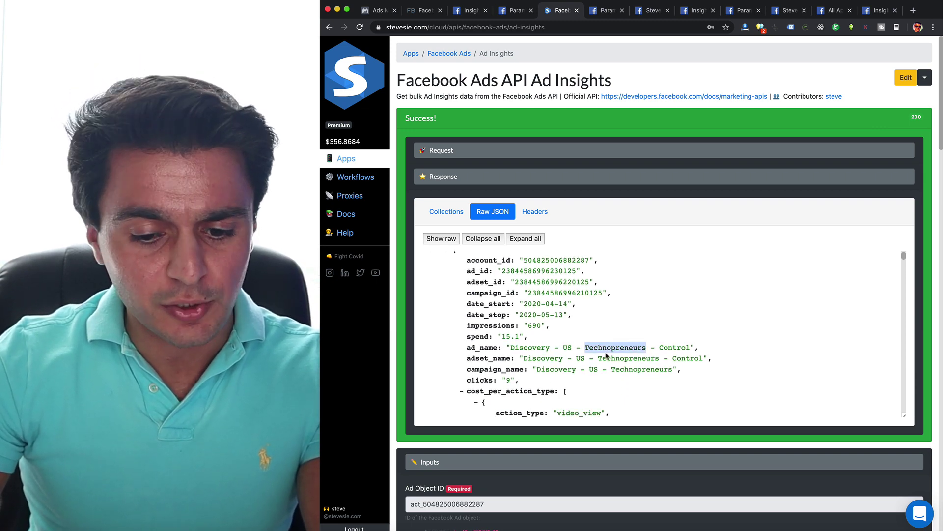
pyautogui.scroll(-2, 592, 355)
pyautogui.moveTo(467, 305); pyautogui.dragTo(520, 303)
pyautogui.moveTo(468, 273); pyautogui.dragTo(576, 283)
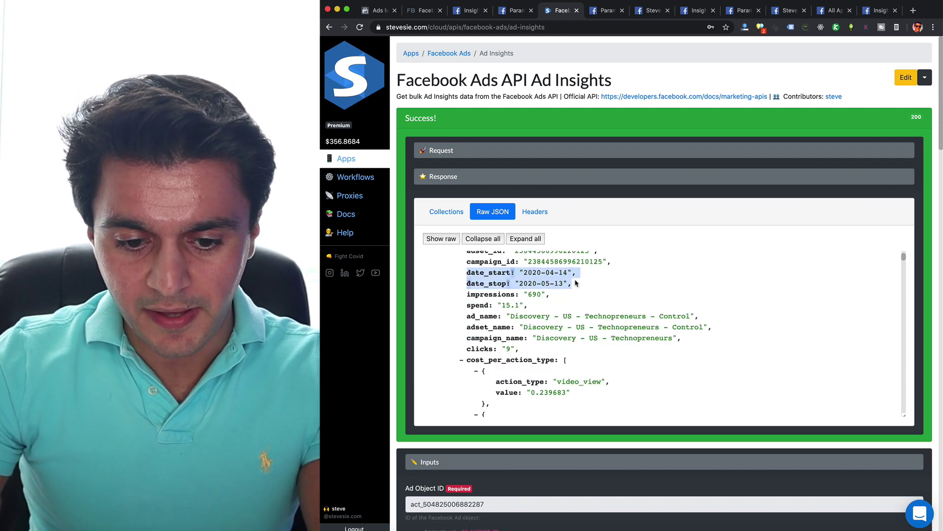
# Examine the cost per action type values for video views and link clicks, and the performance metrics of the remaining ad records.
pyautogui.scroll(-3, 579, 284)
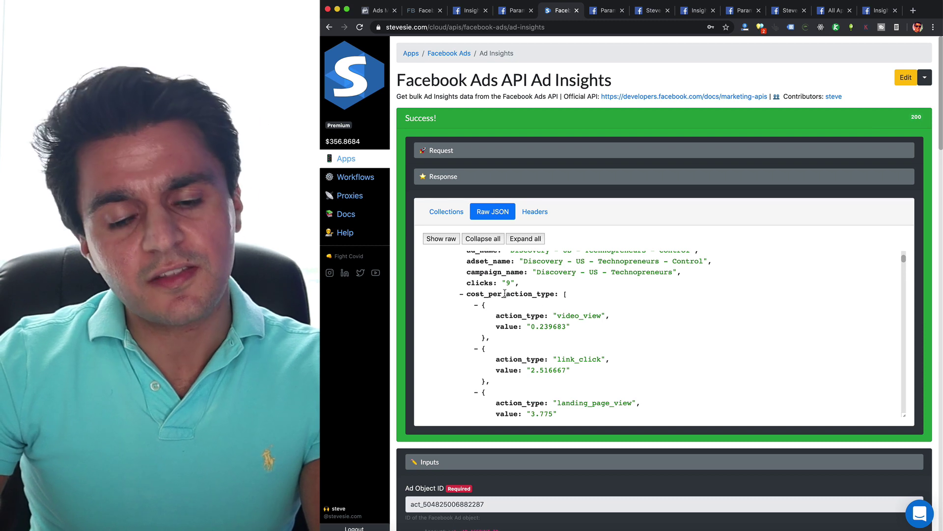
pyautogui.scroll(-1, 526, 337)
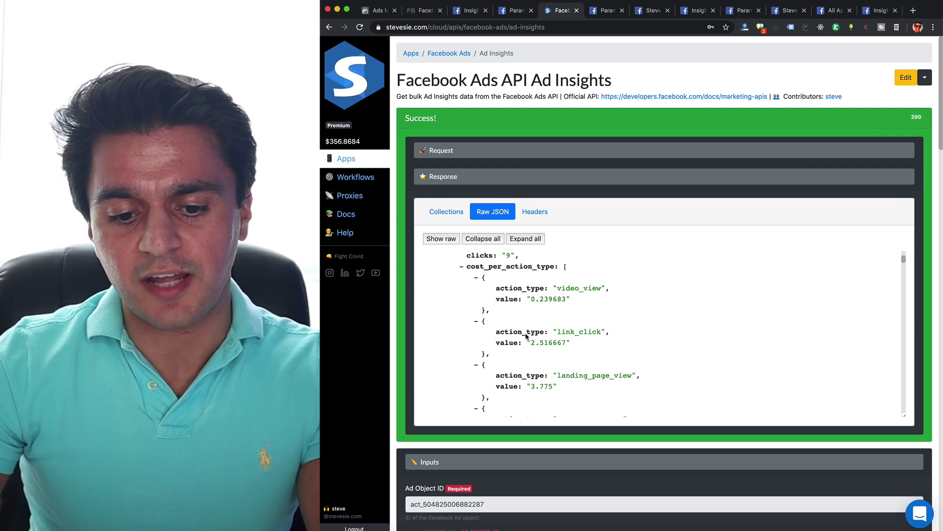
pyautogui.doubleClick(578, 287)
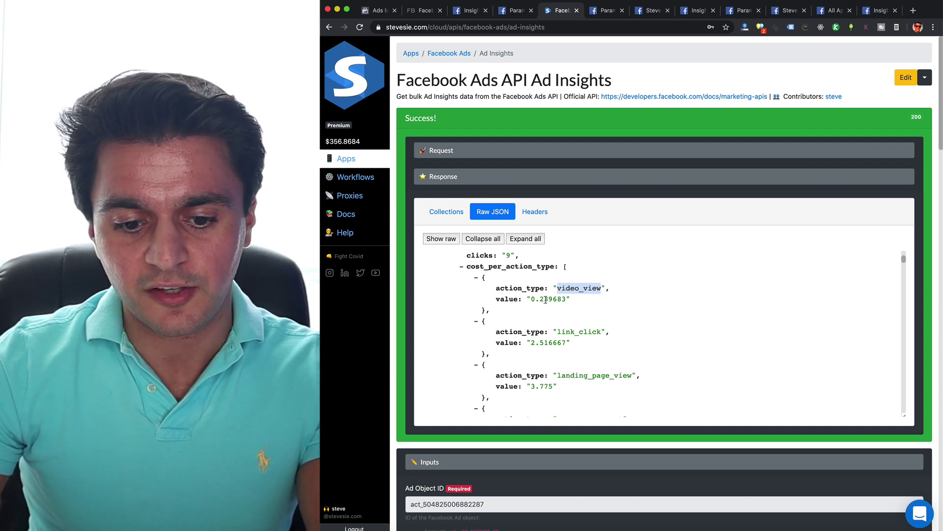
pyautogui.moveTo(539, 299); pyautogui.dragTo(562, 300)
pyautogui.scroll(-2, 589, 367)
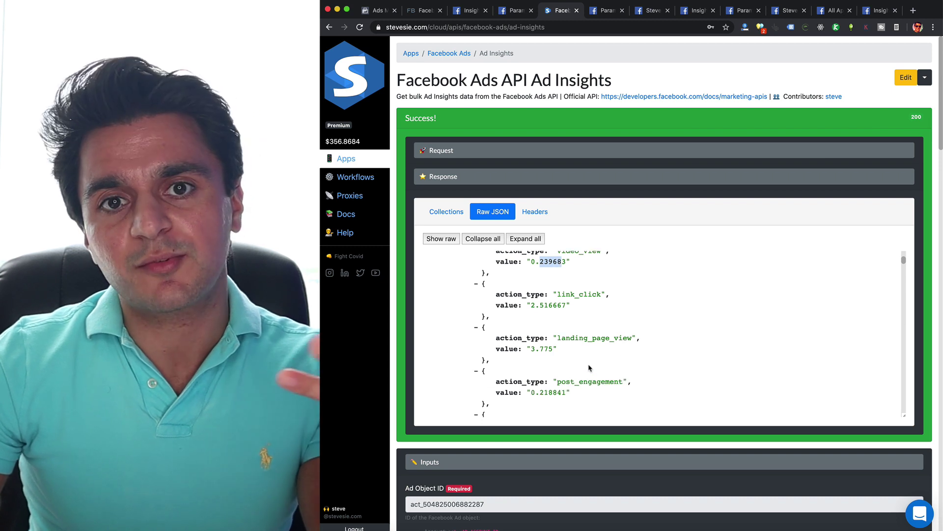
pyautogui.moveTo(532, 306); pyautogui.dragTo(549, 307)
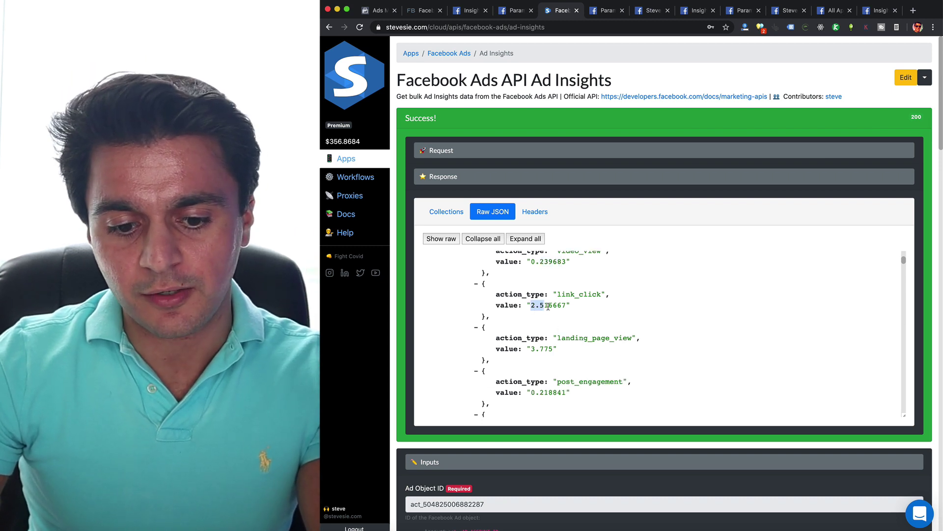
pyautogui.scroll(-5, 564, 352)
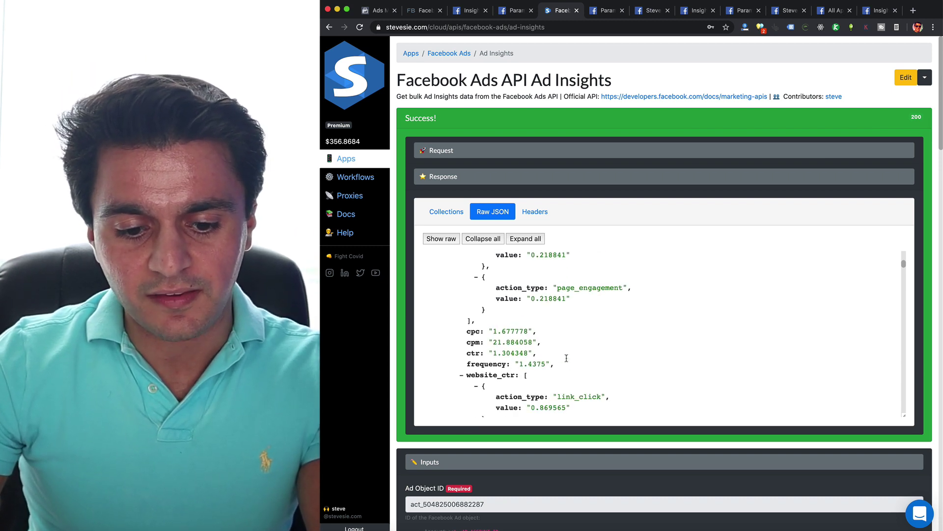
pyautogui.scroll(-10, 567, 361)
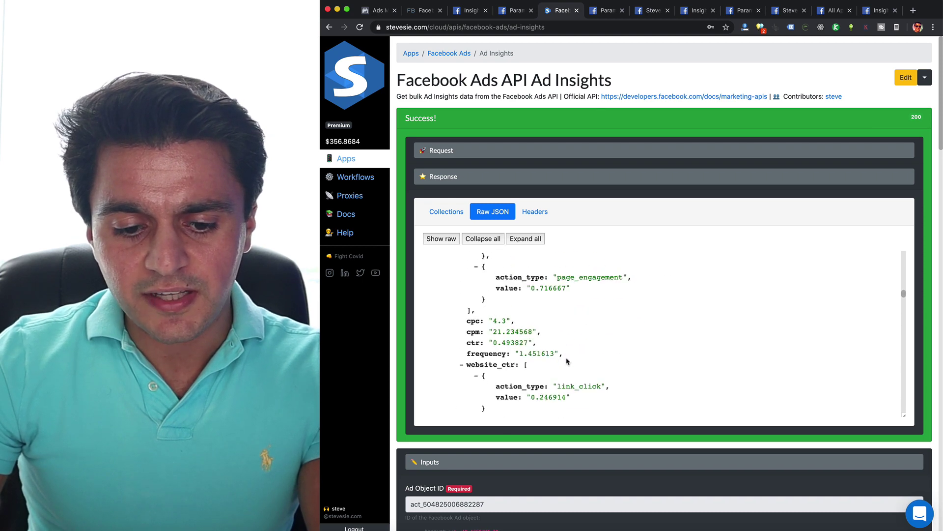
pyautogui.scroll(-10, 567, 361)
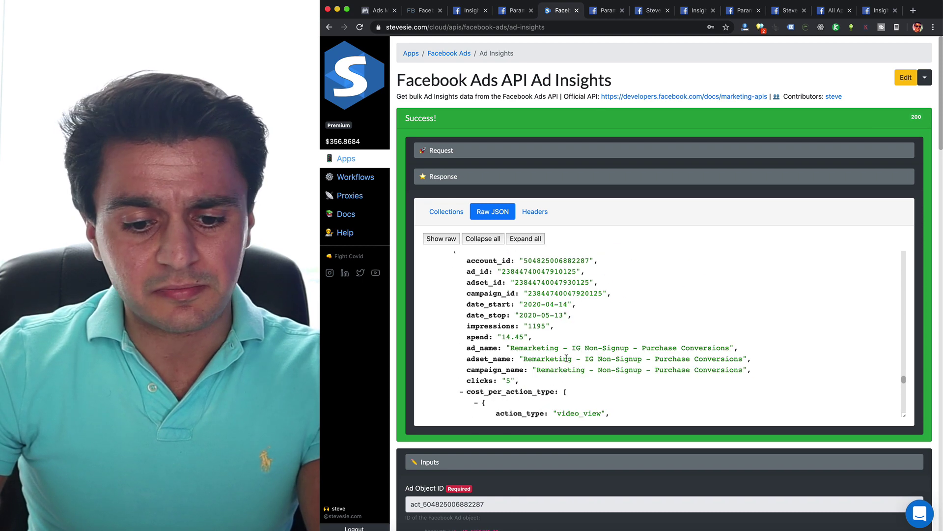
# Show the response as collections and enlarge the data table to examine its ad set name, ad name, spend and impressions columns.
pyautogui.click(447, 213)
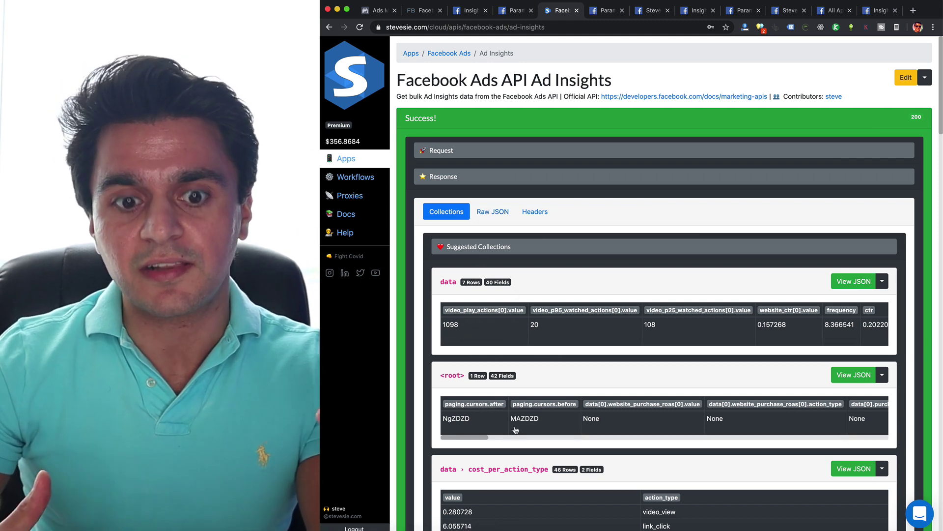
pyautogui.click(501, 328)
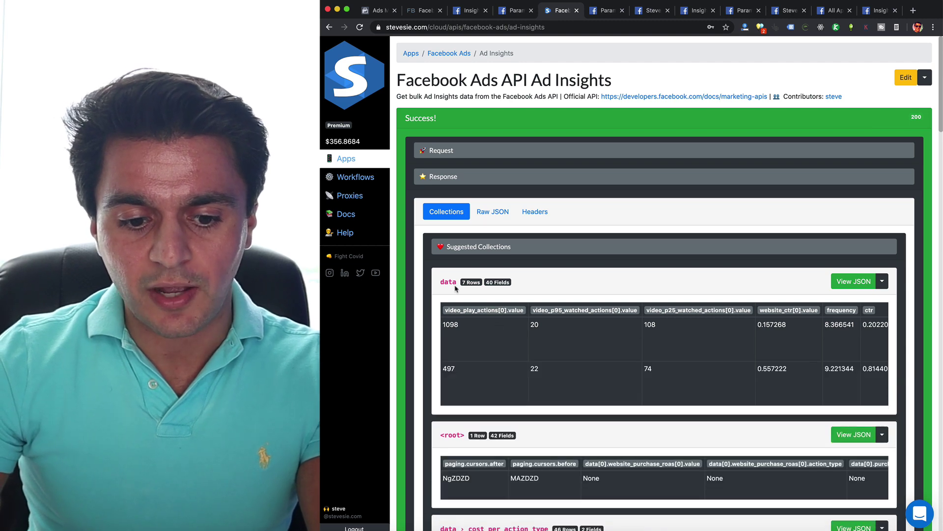
pyautogui.hscroll(10, 526, 370)
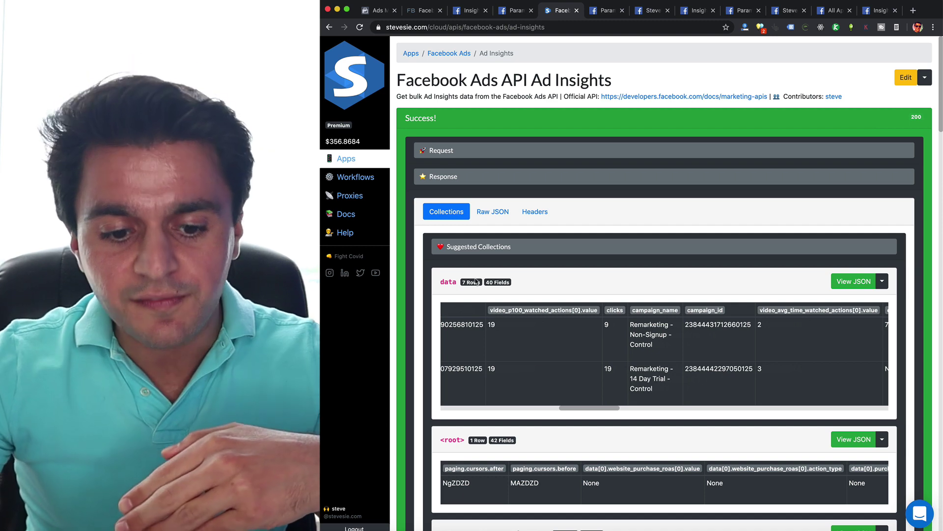
pyautogui.hscroll(-6, 488, 359)
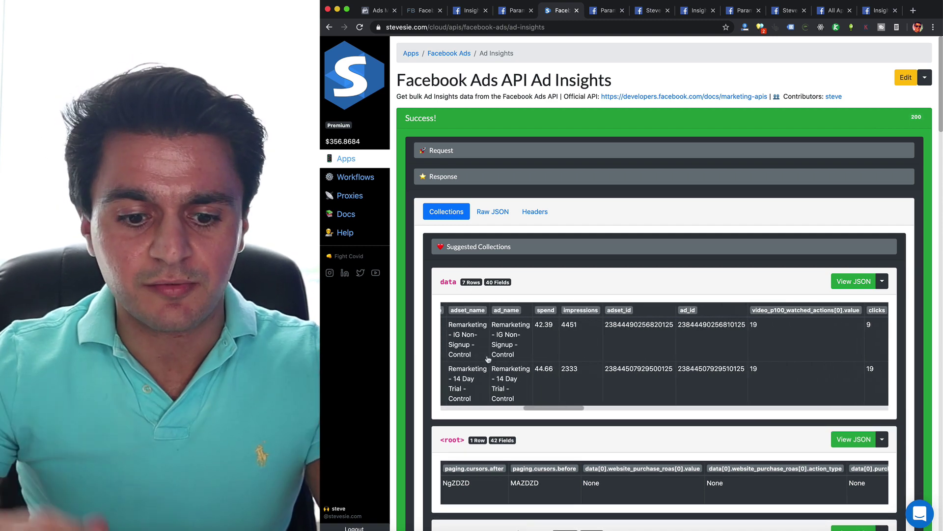
pyautogui.hscroll(-3, 488, 359)
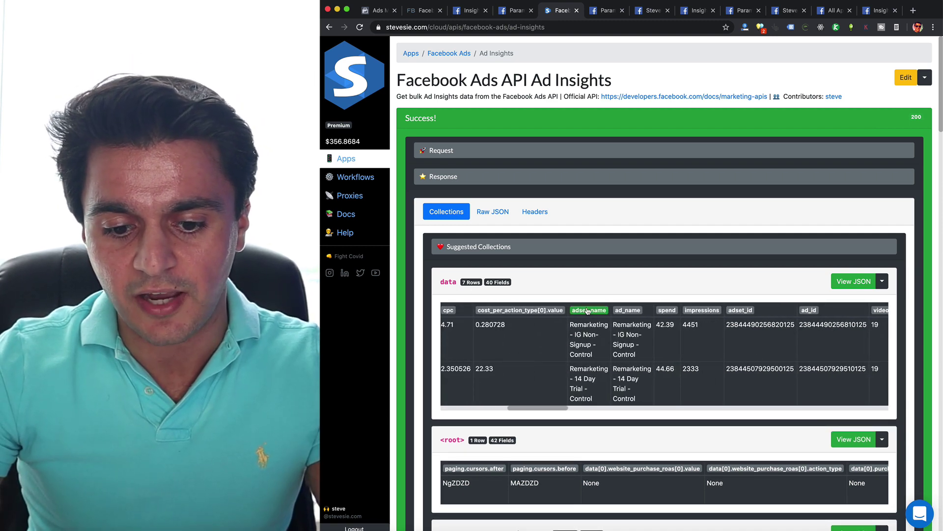
# Export the data collection as an expanded CSV and review its cost, click and video metric columns in Excel.
pyautogui.click(882, 282)
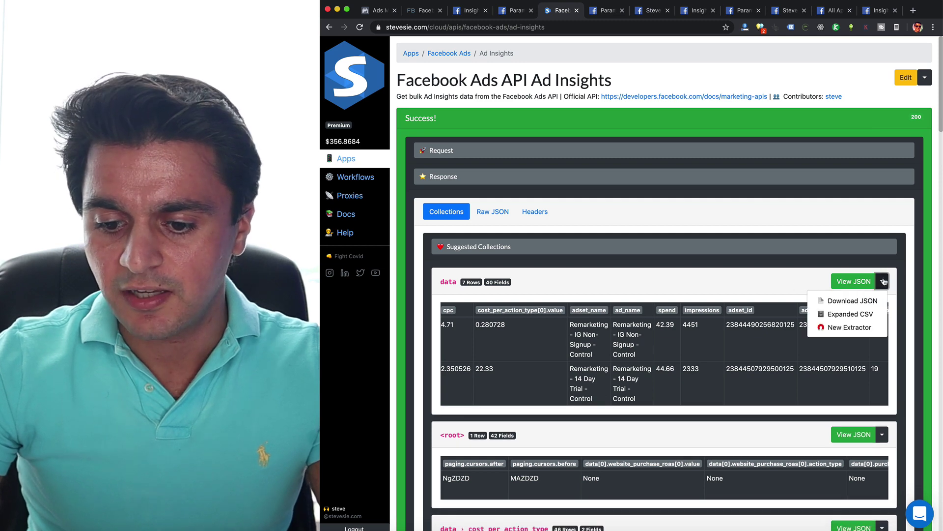
pyautogui.click(861, 315)
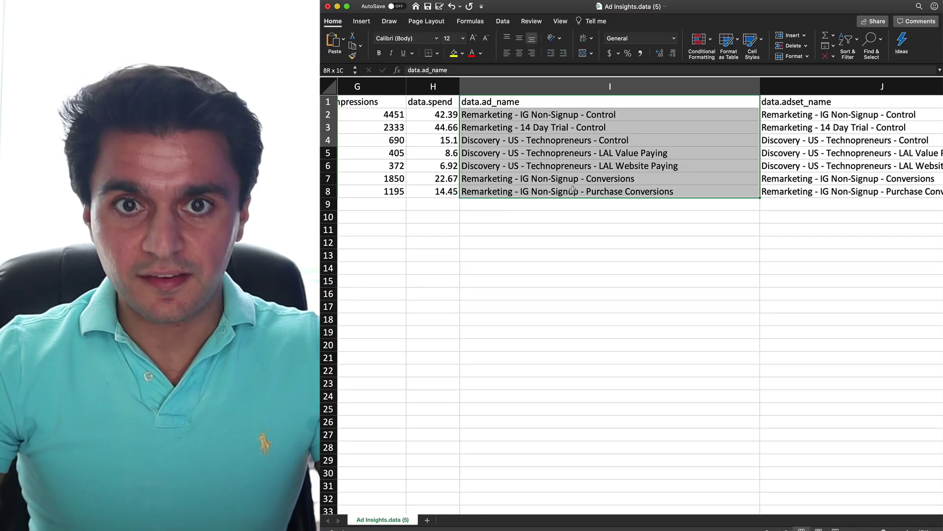
pyautogui.hscroll(3, 454, 116)
pyautogui.hscroll(10, 455, 116)
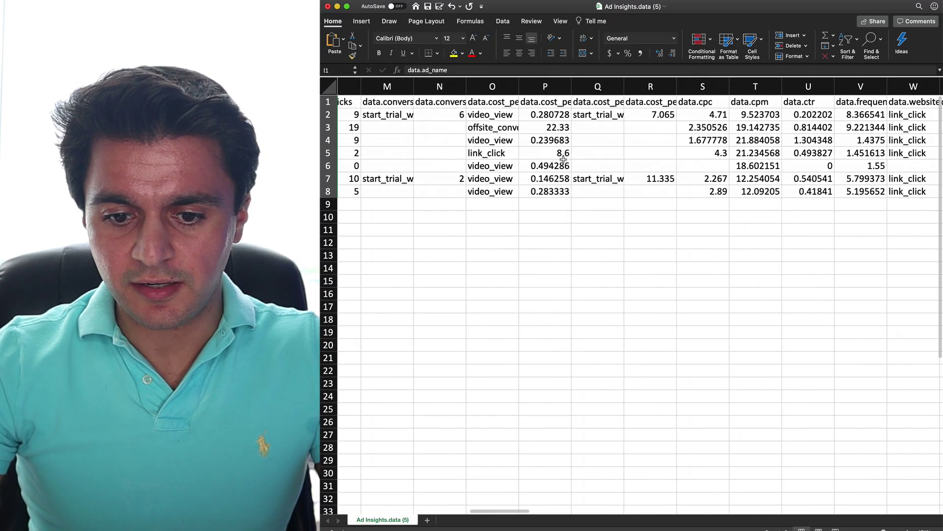
pyautogui.hscroll(-10, 609, 167)
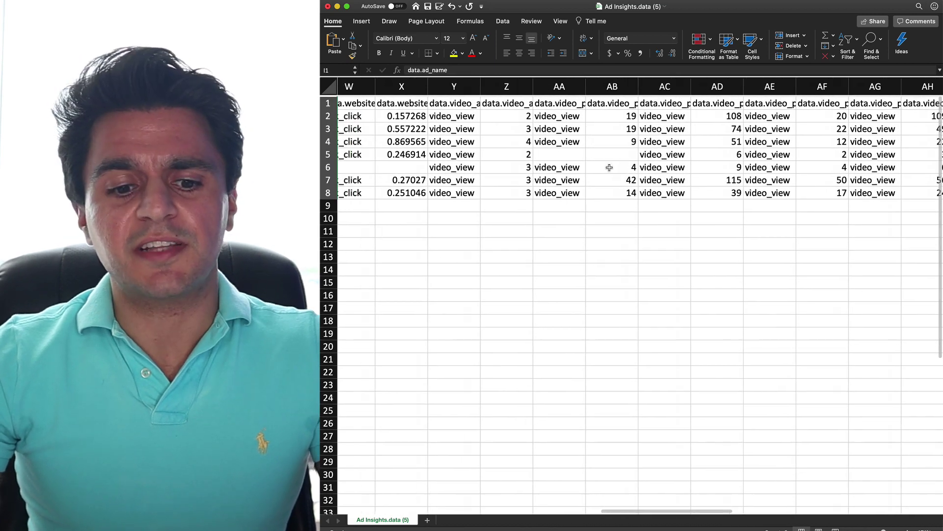
pyautogui.hscroll(-4, 609, 167)
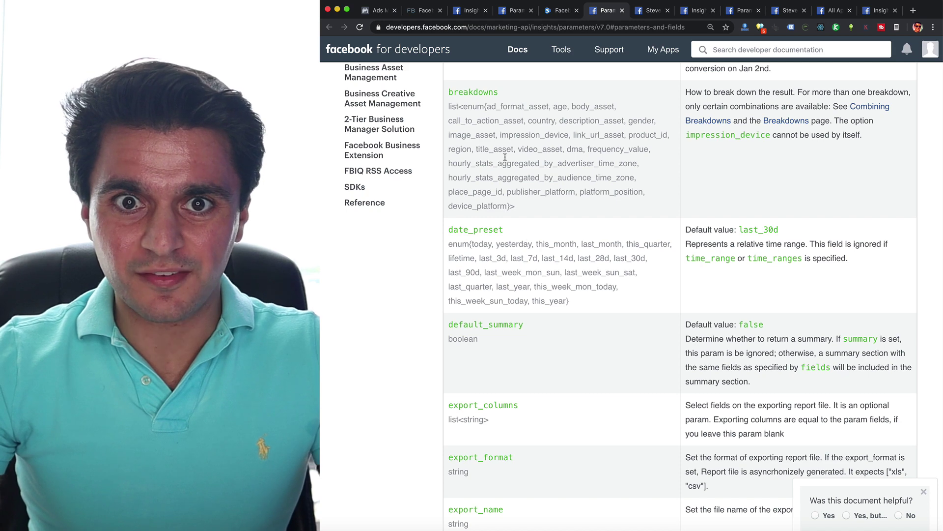
# Read the breakdowns parameter in the Insights documentation and compare it with the breakdown options in Ads Manager, including dynamic creative asset.
pyautogui.moveTo(448, 90); pyautogui.dragTo(559, 210)
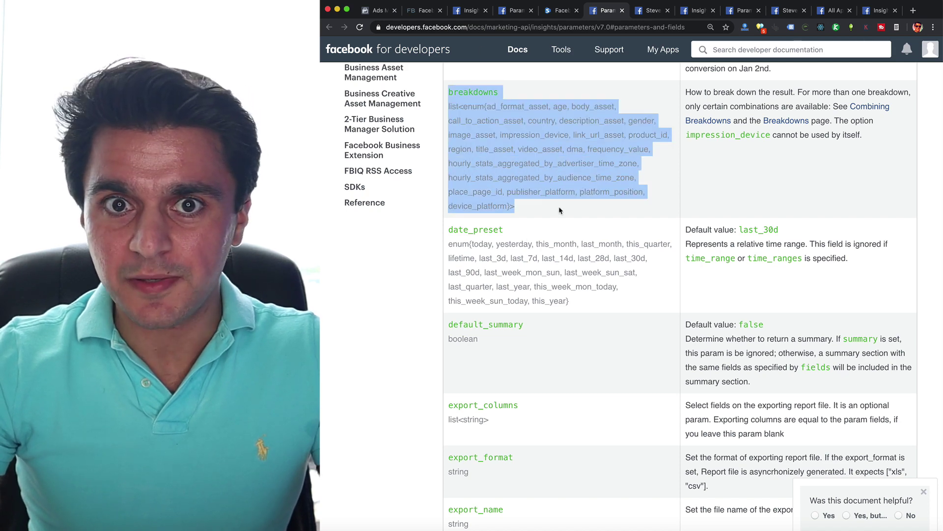
pyautogui.click(559, 210)
pyautogui.click(377, 12)
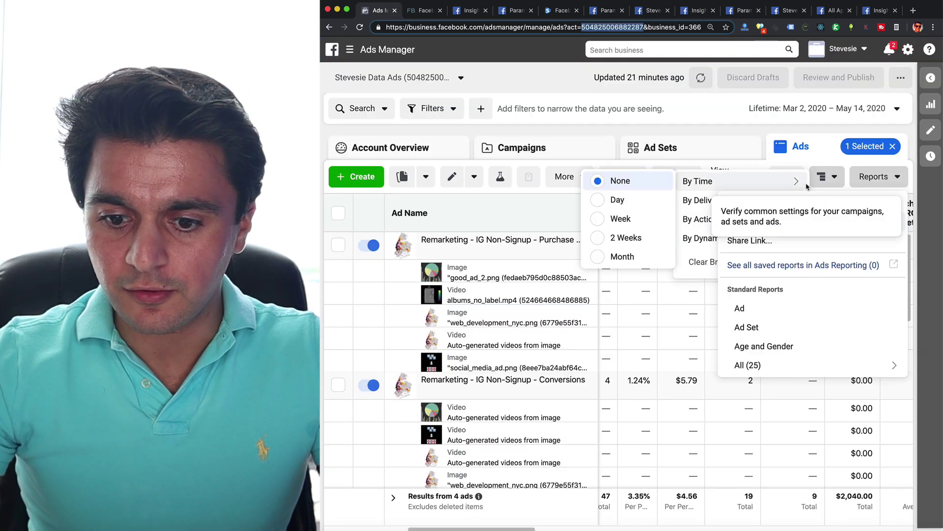
pyautogui.click(822, 185)
pyautogui.click(823, 185)
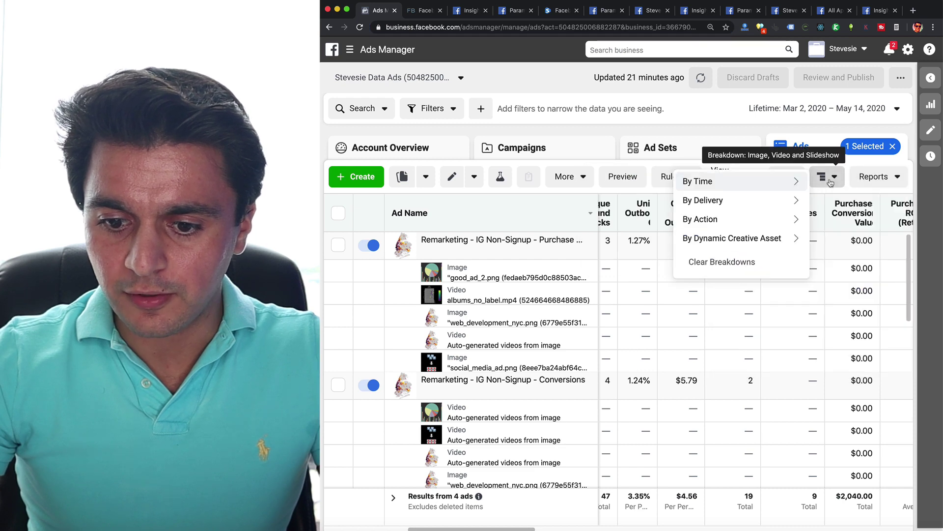
pyautogui.moveTo(708, 241)
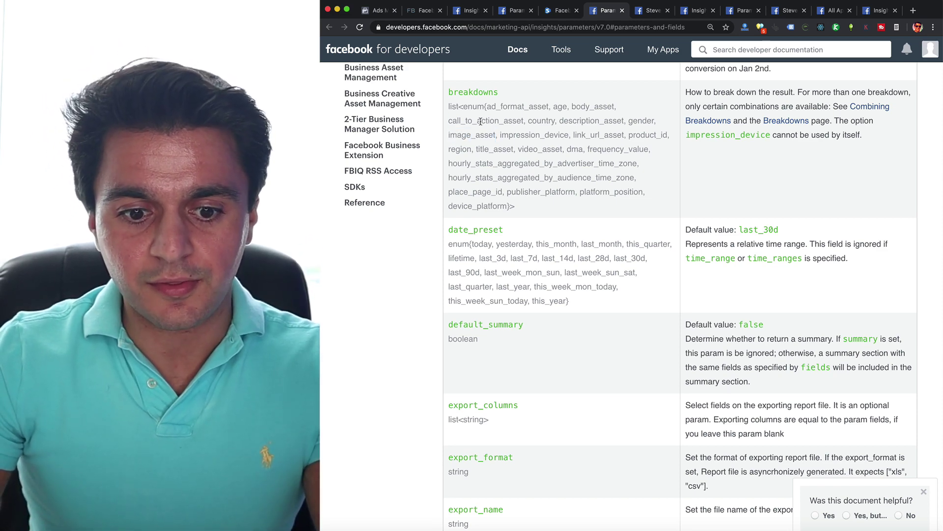
# Examine the call_to_action_asset and image_asset breakdowns in the documentation, and the array format of the summary_action_breakdowns default value.
pyautogui.doubleClick(481, 122)
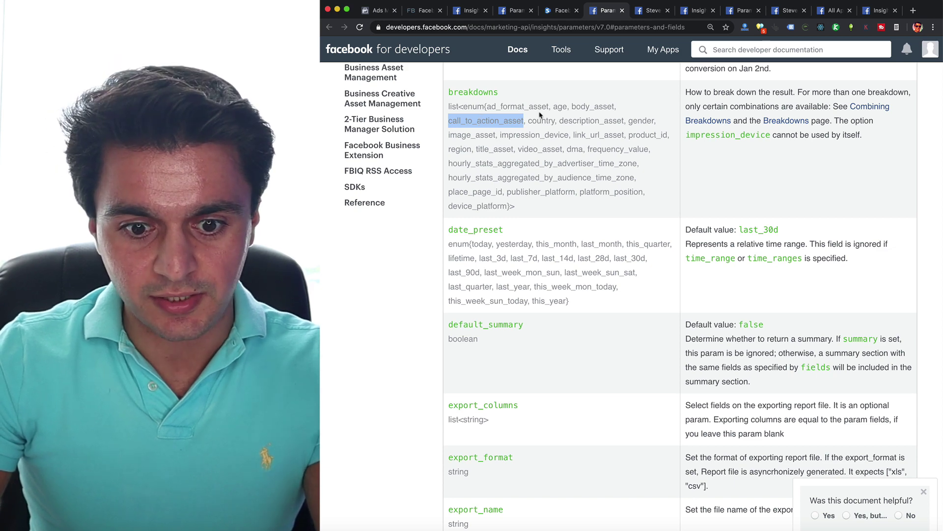
pyautogui.click(589, 106)
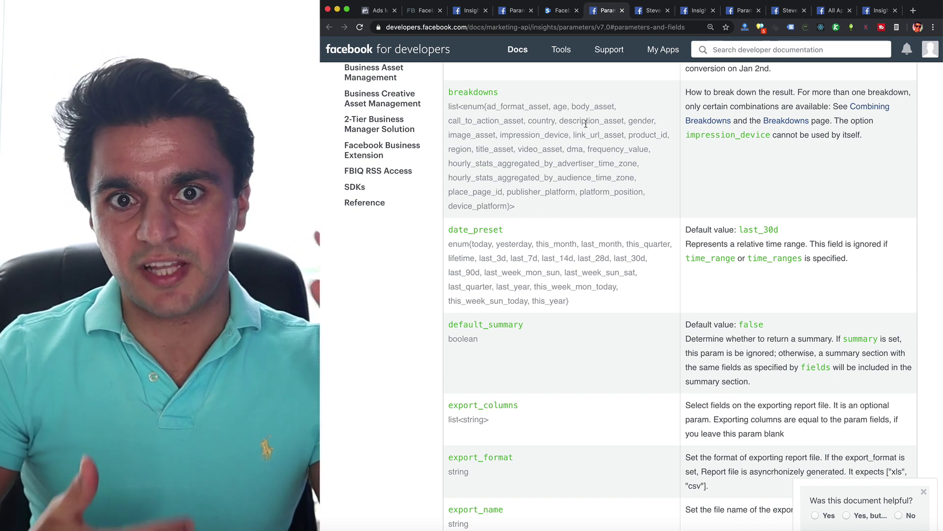
pyautogui.doubleClick(477, 133)
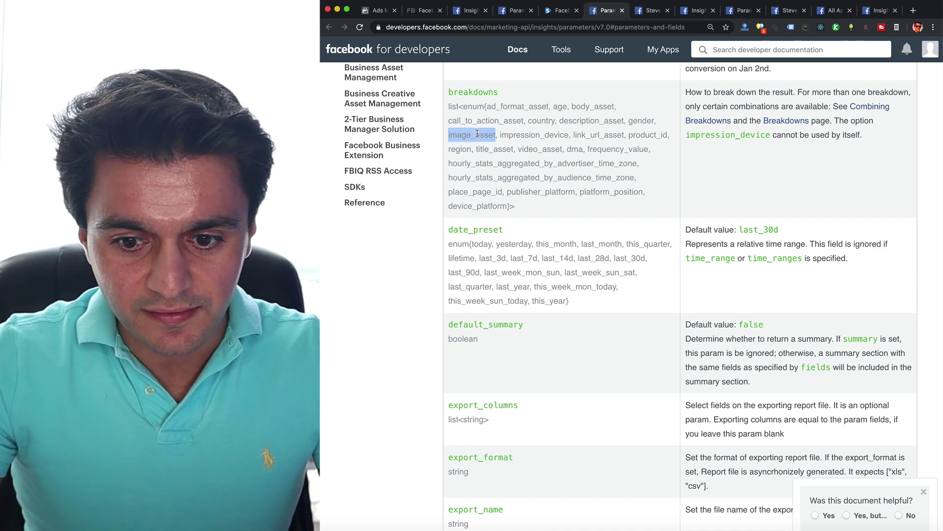
pyautogui.press('super+f')
pyautogui.scroll(-15, 639, 246)
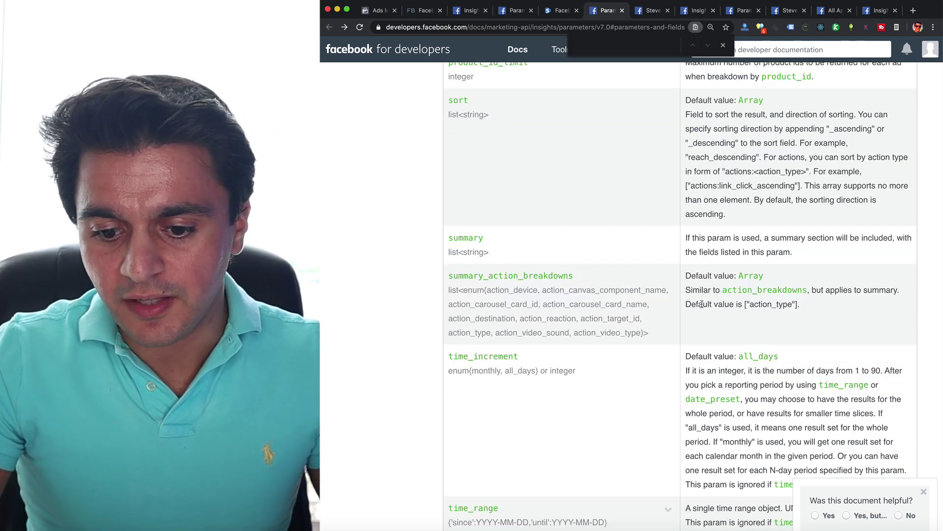
pyautogui.moveTo(701, 304); pyautogui.dragTo(798, 306)
pyautogui.click(745, 307)
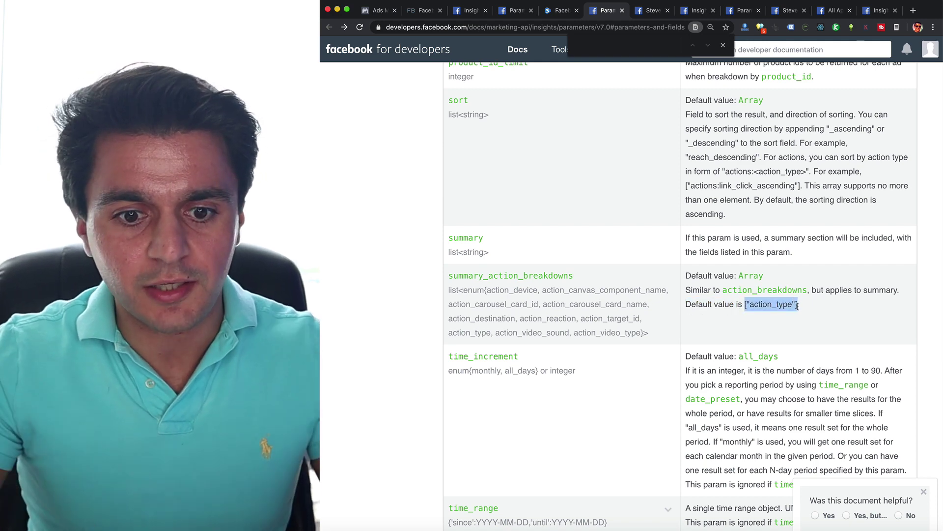
# Set Breakdowns to ["image_asset"] in the Ad Insights form and verify that name against the documentation's list of breakdowns.
pyautogui.click(554, 14)
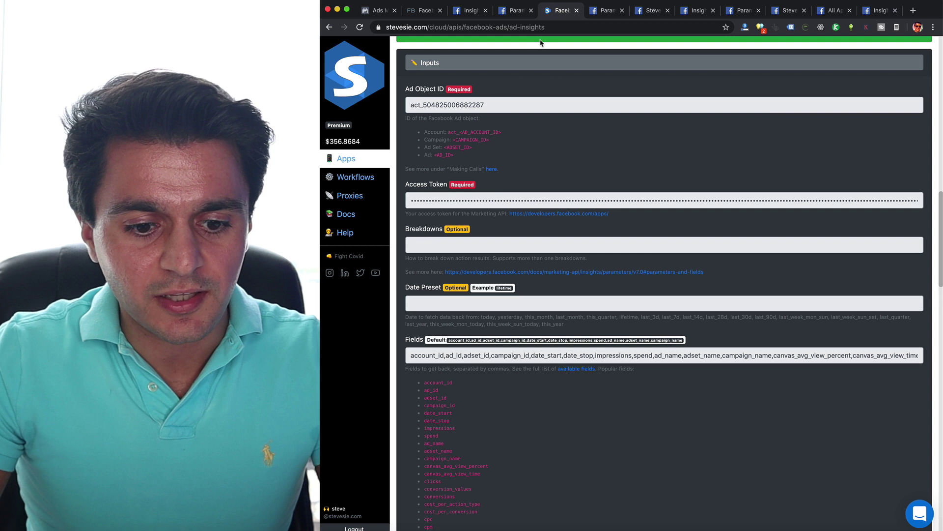
pyautogui.click(431, 248)
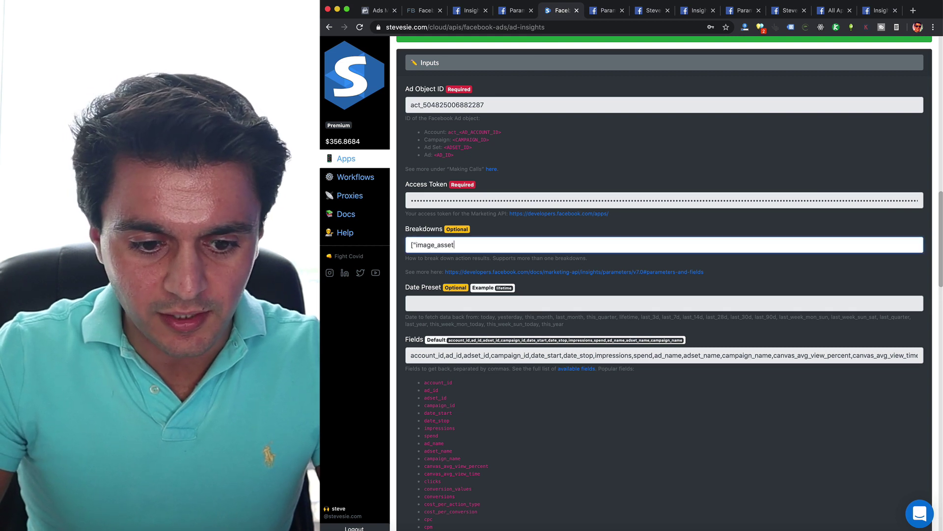
pyautogui.doubleClick(430, 244)
pyautogui.press('super+c')
pyautogui.click(600, 12)
pyautogui.press('super+f')
pyautogui.press('super+v')
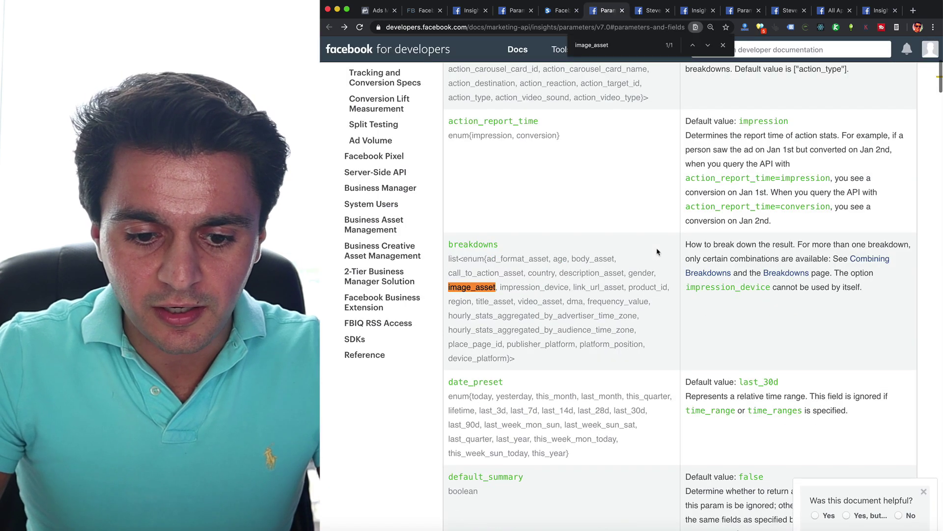
pyautogui.doubleClick(531, 287)
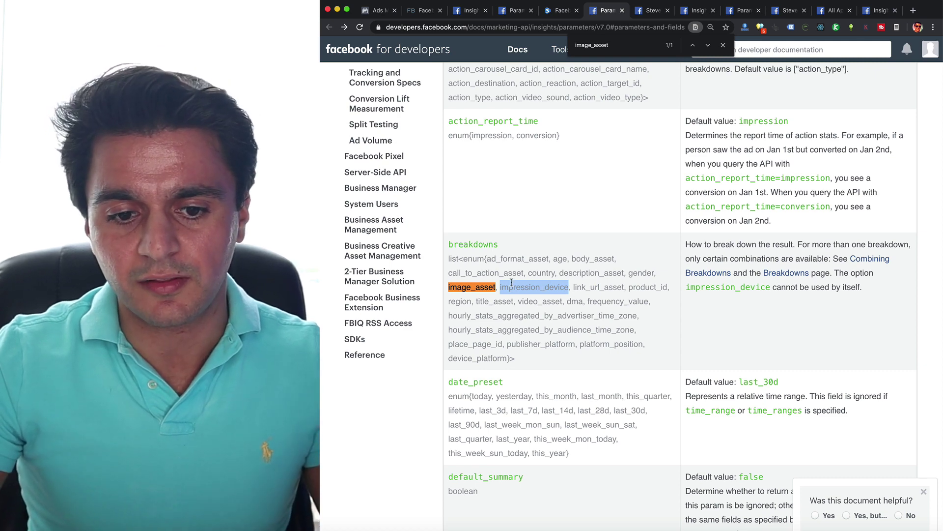
pyautogui.click(560, 12)
pyautogui.click(474, 241)
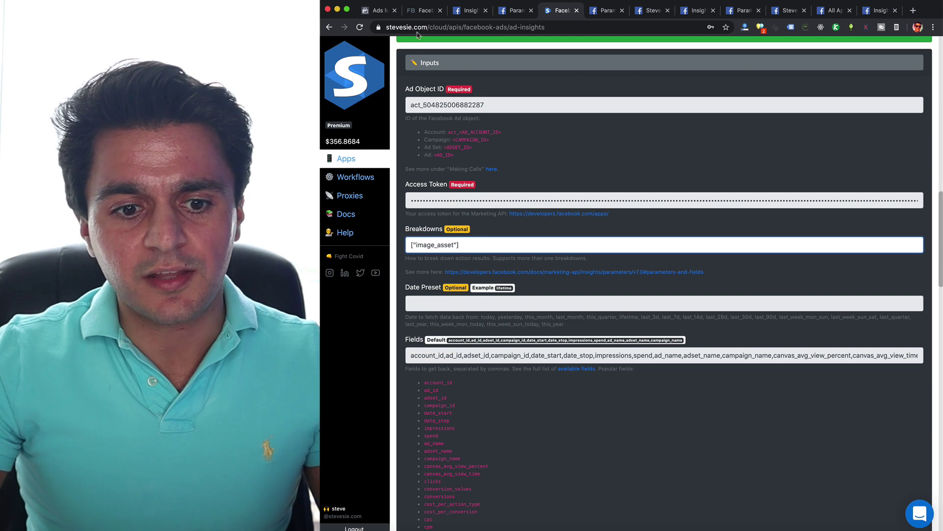
# Review the By Action breakdown options in Ads Manager and close the list.
pyautogui.click(375, 10)
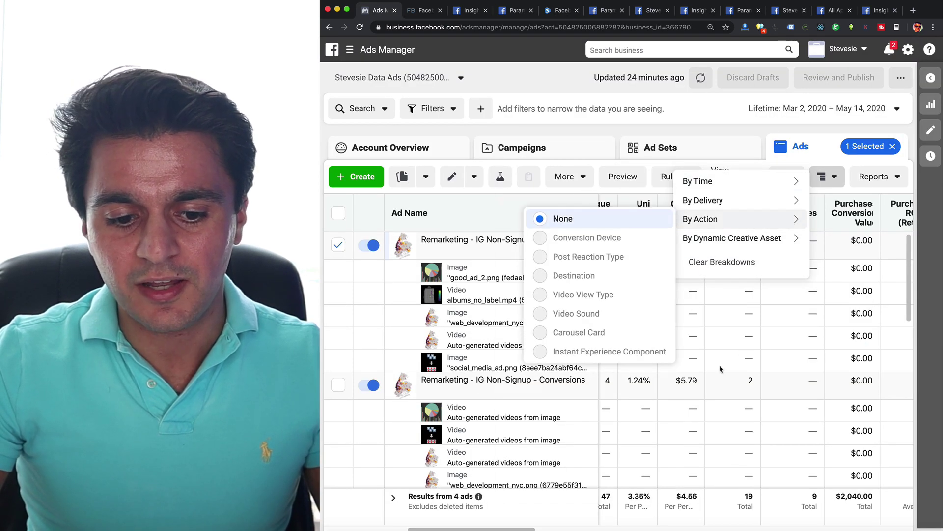
pyautogui.click(824, 183)
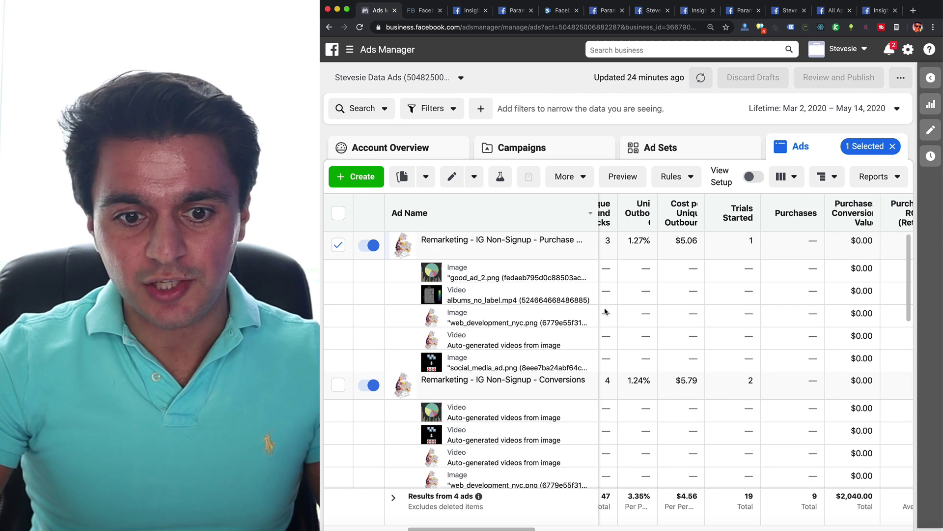
# Set the Date Preset to lifetime in the Ad Insights form and execute the request through the web option.
pyautogui.click(558, 10)
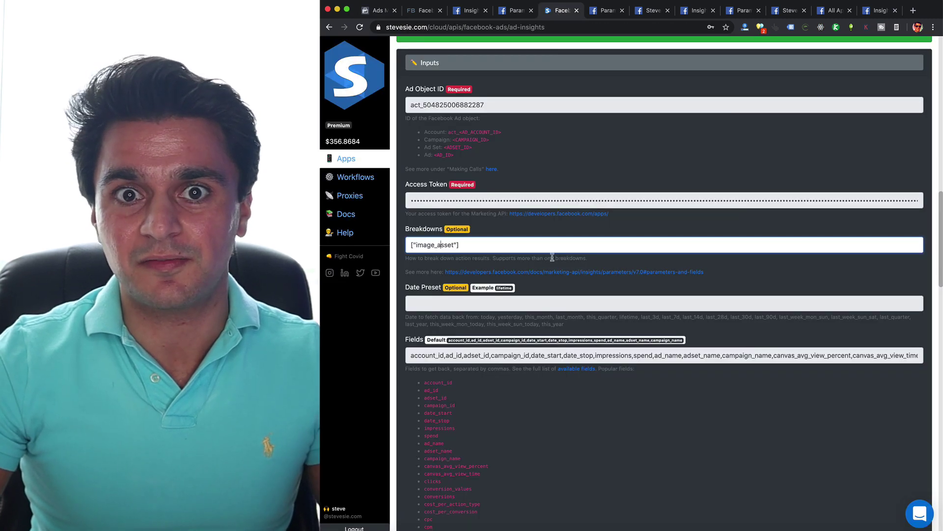
pyautogui.click(538, 301)
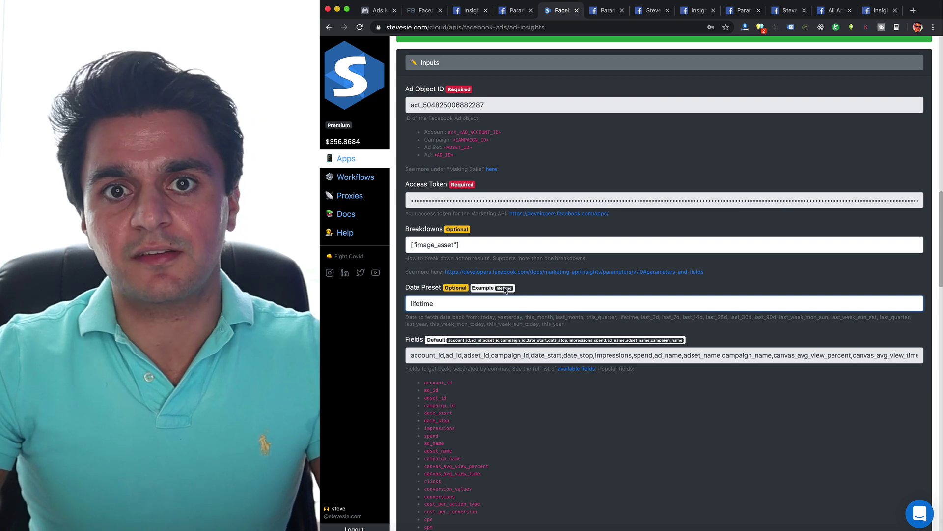
pyautogui.scroll(-5, 504, 290)
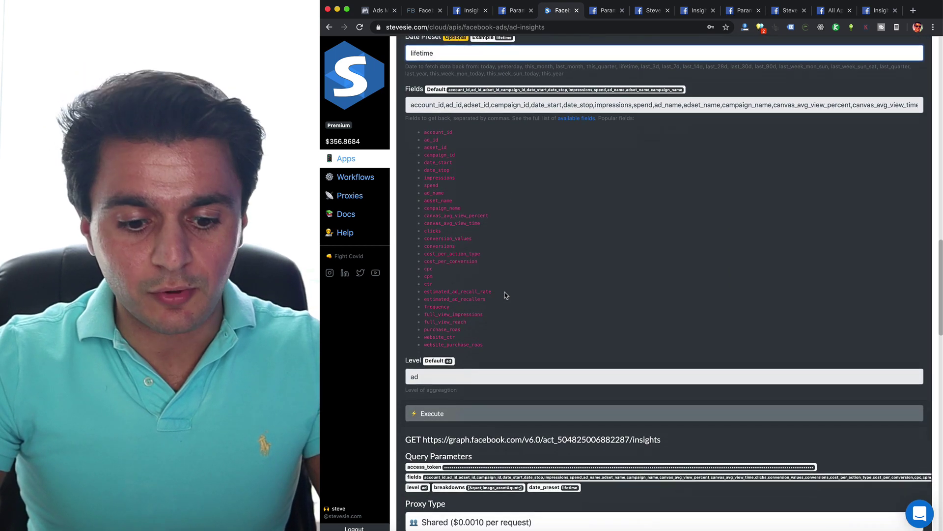
pyautogui.scroll(-5, 506, 295)
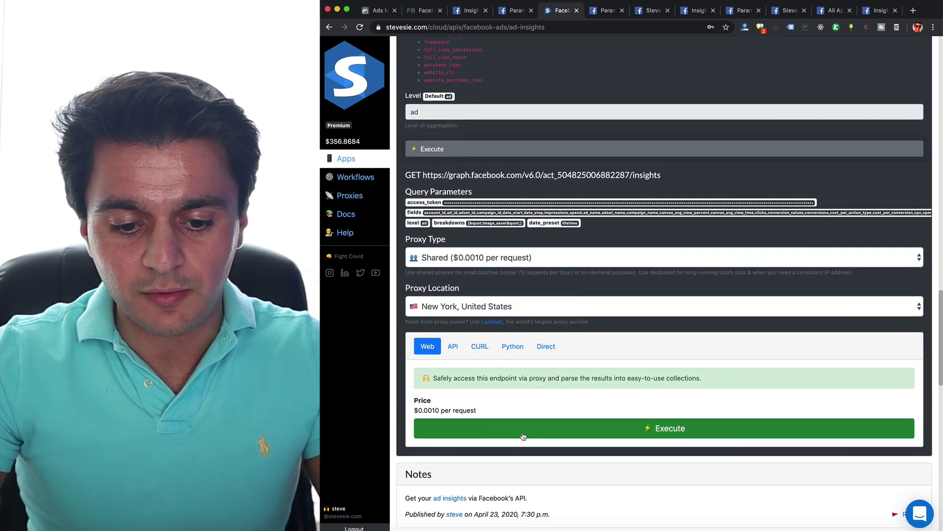
pyautogui.click(523, 437)
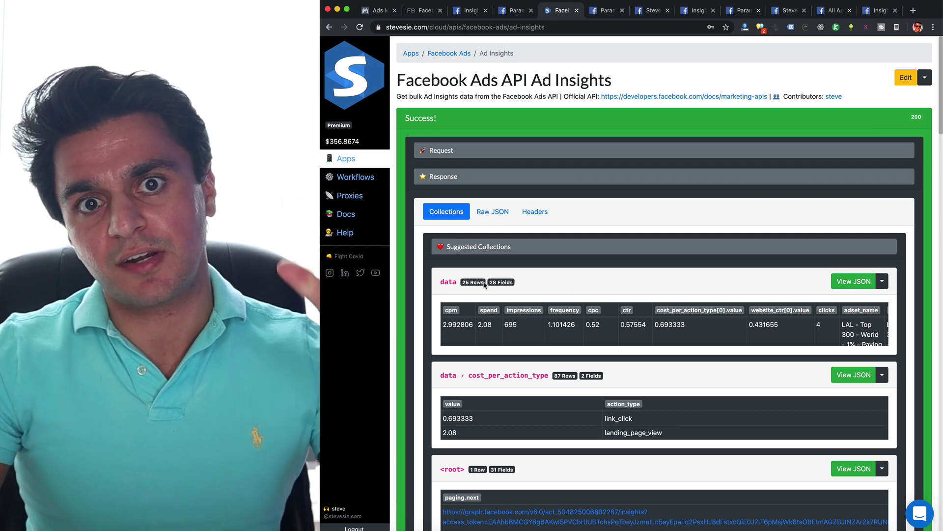
# Export the new data collection as CSV and examine the "Remarketing - 14 Day Trial - Control" rows and image asset columns in Excel.
pyautogui.click(882, 281)
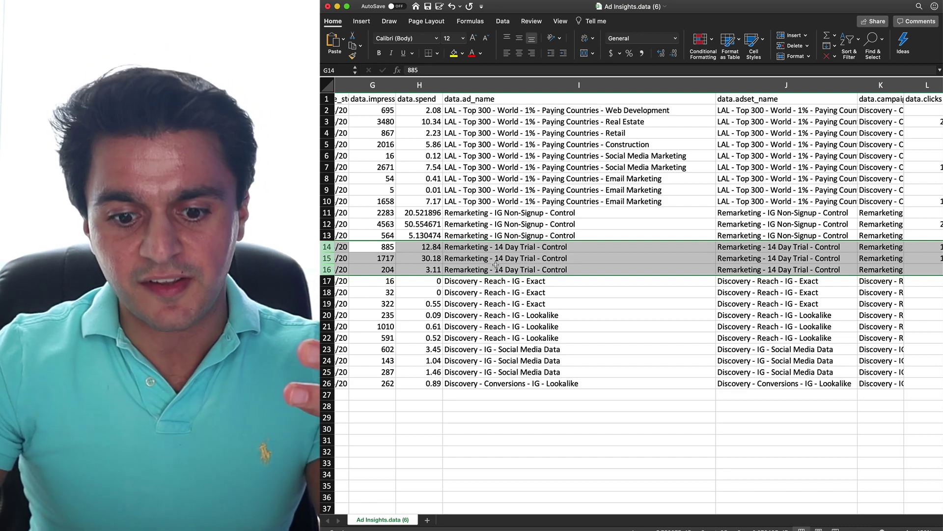
pyautogui.hscroll(10, 496, 265)
pyautogui.hscroll(8, 495, 266)
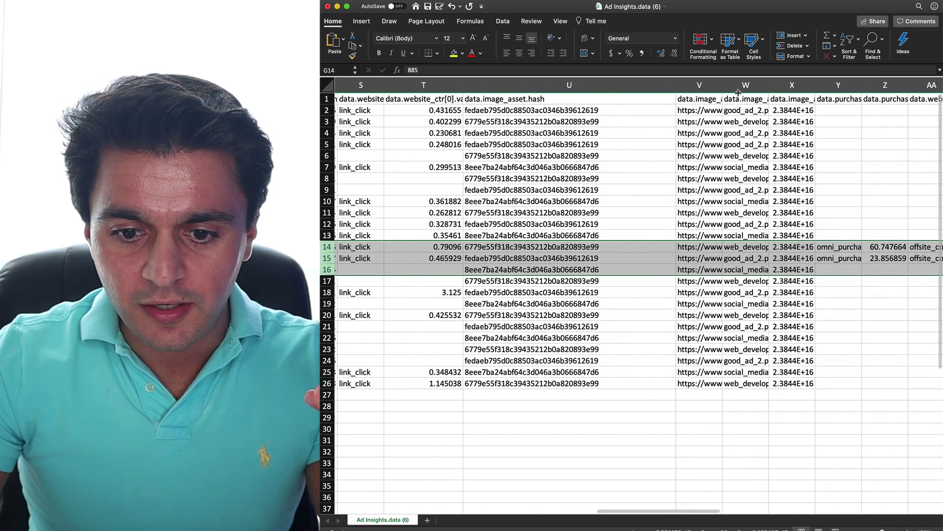
# Widen the image asset URL and name columns, and copy the web_development_nyc.png image URL from cell V14.
pyautogui.moveTo(738, 93); pyautogui.dragTo(815, 85)
pyautogui.hscroll(2, 718, 99)
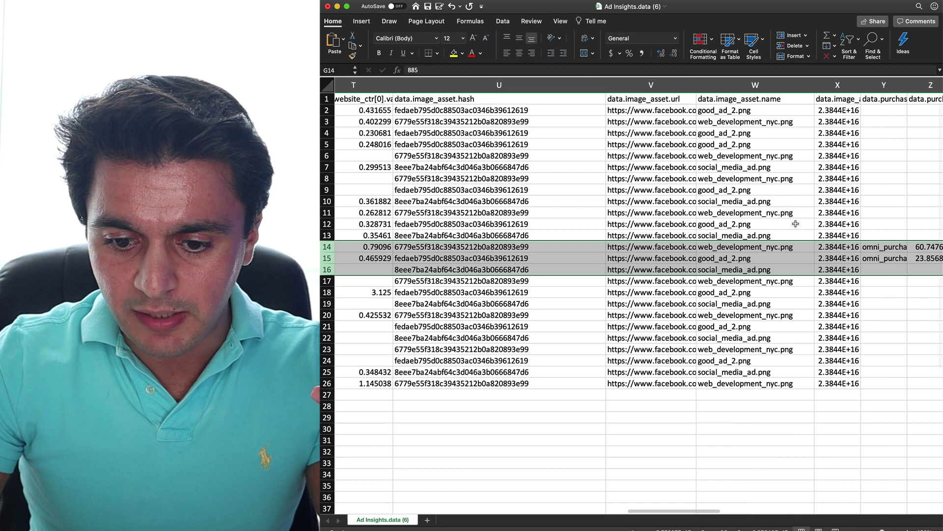
pyautogui.click(683, 246)
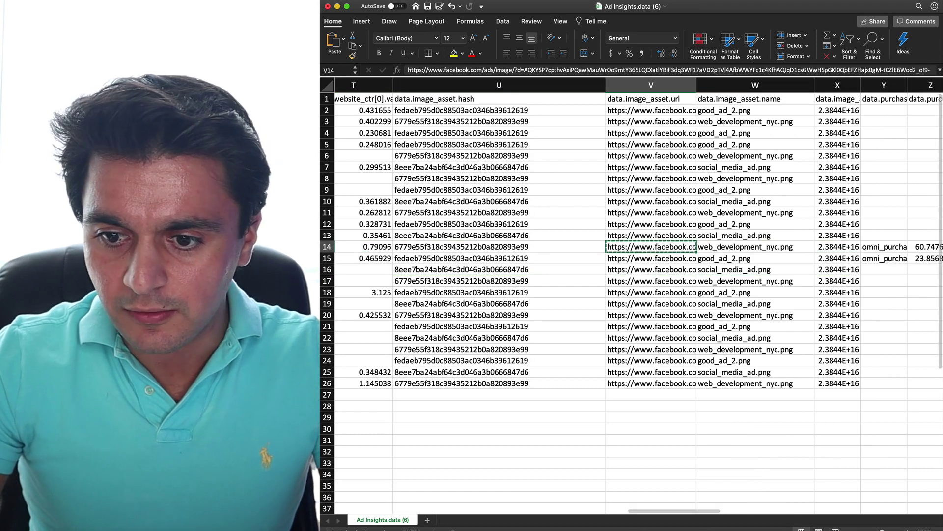
# Compare the website CTR values in T14:T16 and the impressions in G14:G16 for the "Remarketing - 14 Day Trial - Control" rows.
pyautogui.click(686, 247)
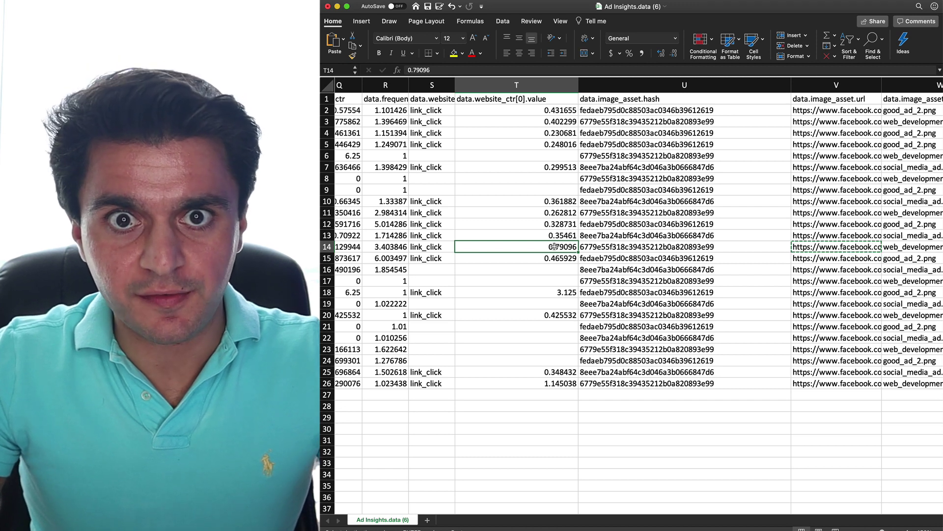
pyautogui.keyDown('super'); pyautogui.click(555, 259); pyautogui.keyUp('super')
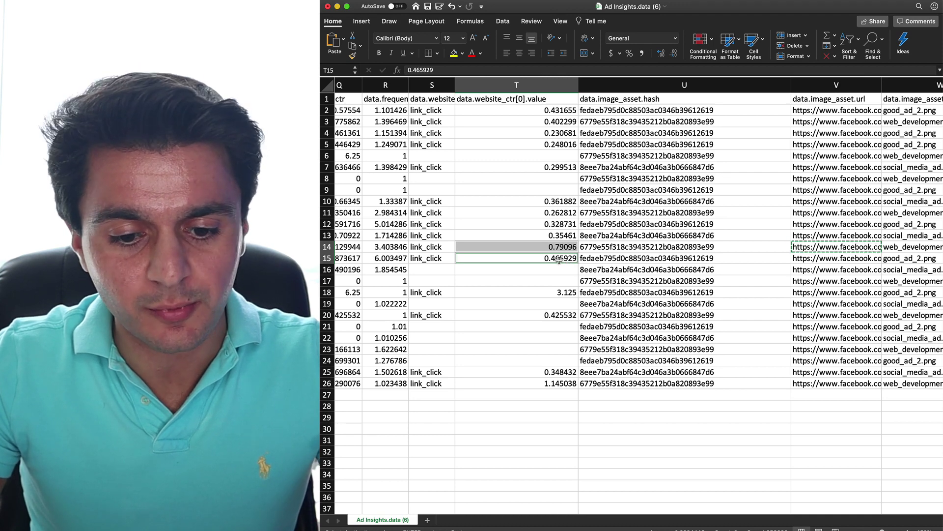
pyautogui.keyDown('super'); pyautogui.click(554, 269); pyautogui.keyUp('super')
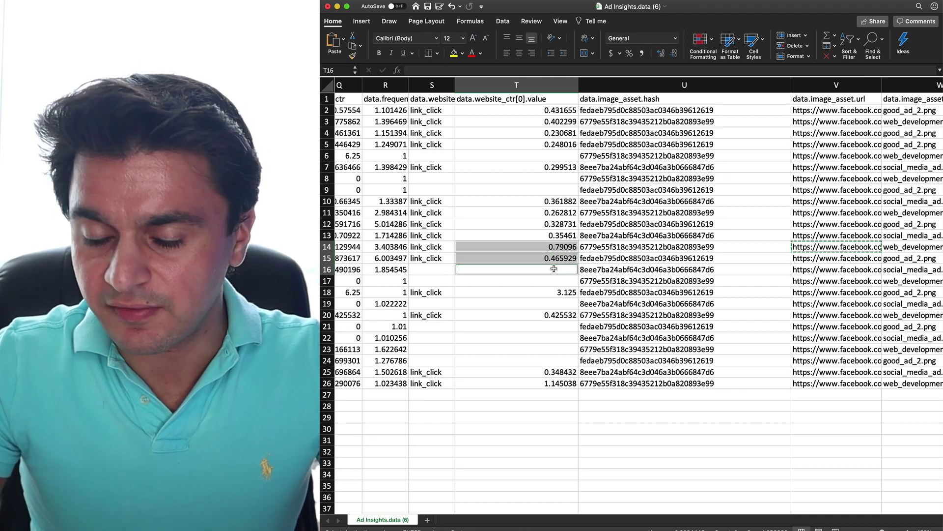
pyautogui.hscroll(-10, 502, 260)
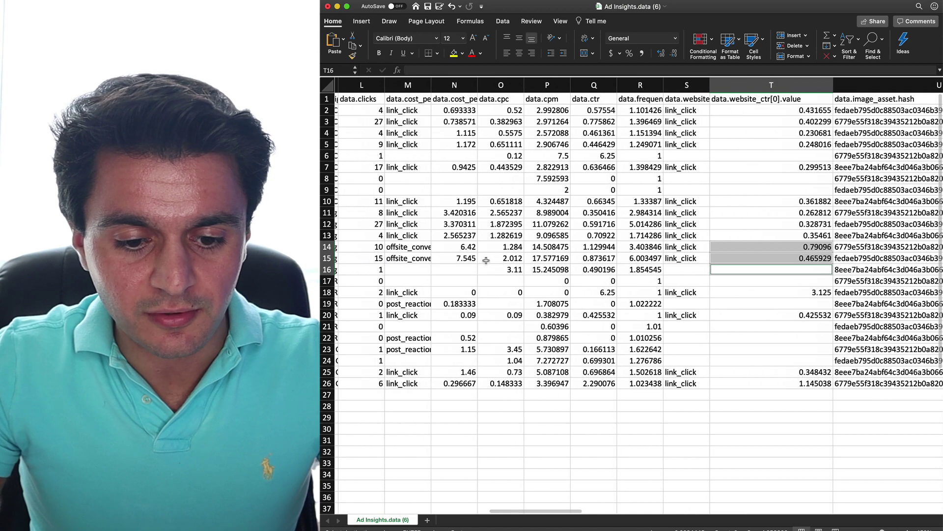
pyautogui.hscroll(-2, 486, 260)
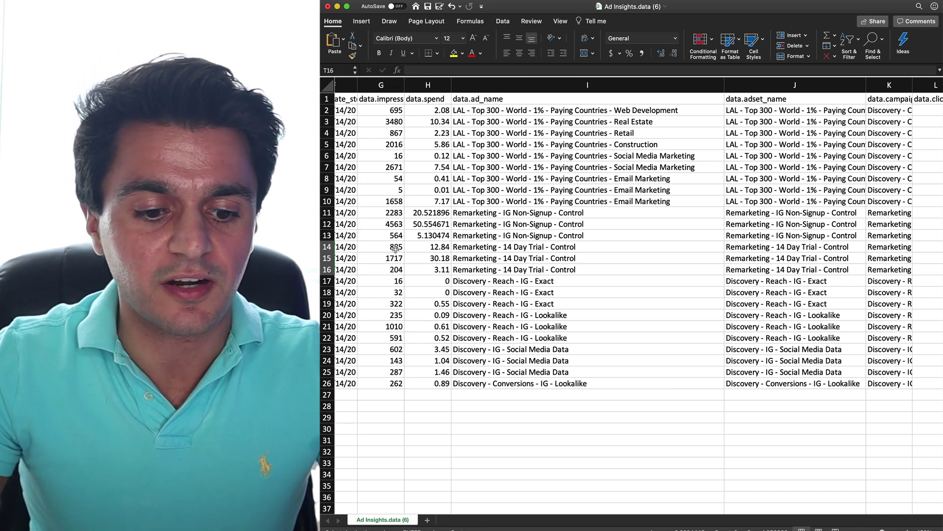
pyautogui.moveTo(396, 248); pyautogui.dragTo(397, 270)
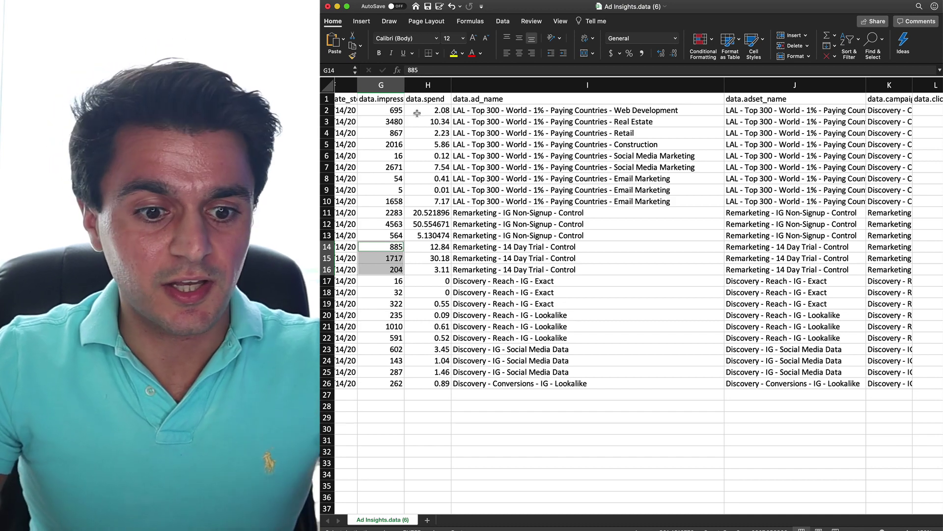
# Search the Ad Insights data sheet for "conver" starting from the impressions header, and step through the matches.
pyautogui.click(386, 100)
pyautogui.press('super+f')
pyautogui.write('conver')
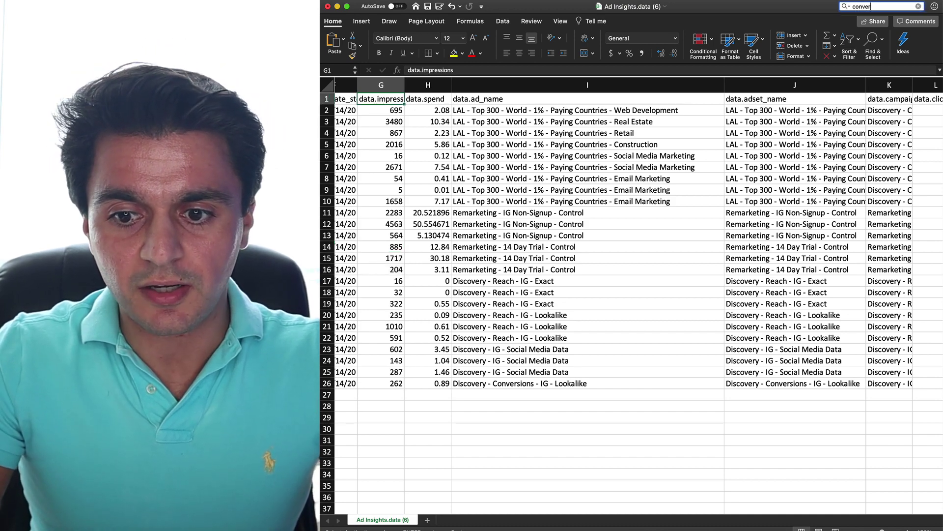
pyautogui.press('Return')
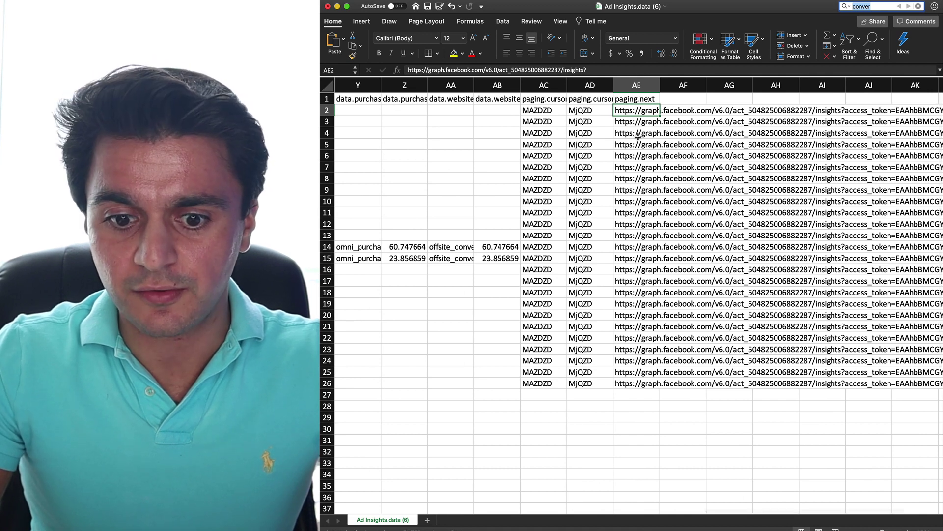
pyautogui.press('Return')
pyautogui.press('Return')
pyautogui.press('Return')
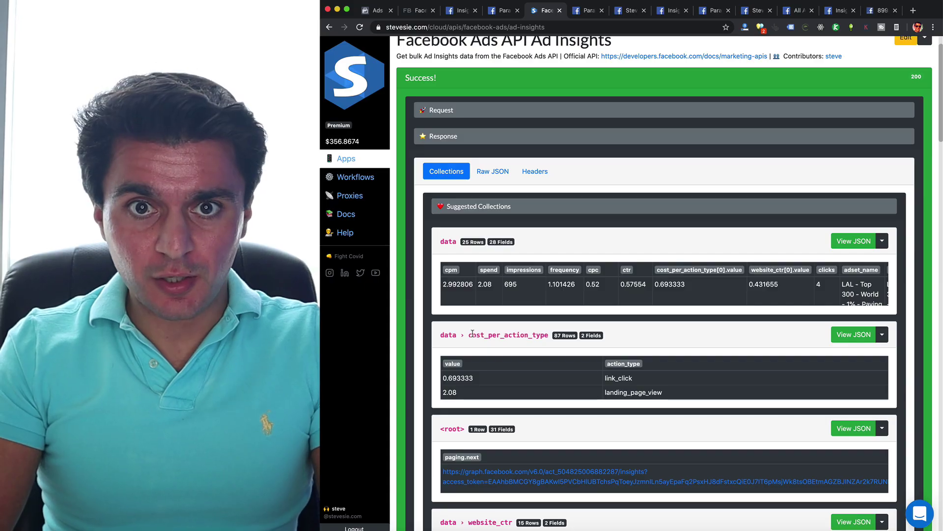
# In Stevesie's Ad Insights response, show the raw JSON in parsed form and locate the first record's cost_per_action_type list.
pyautogui.scroll(-2, 473, 333)
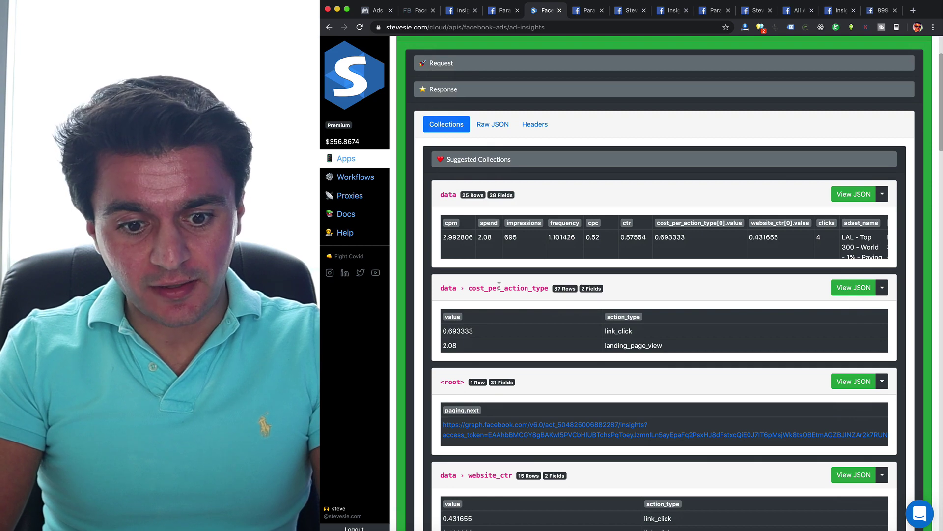
pyautogui.click(498, 130)
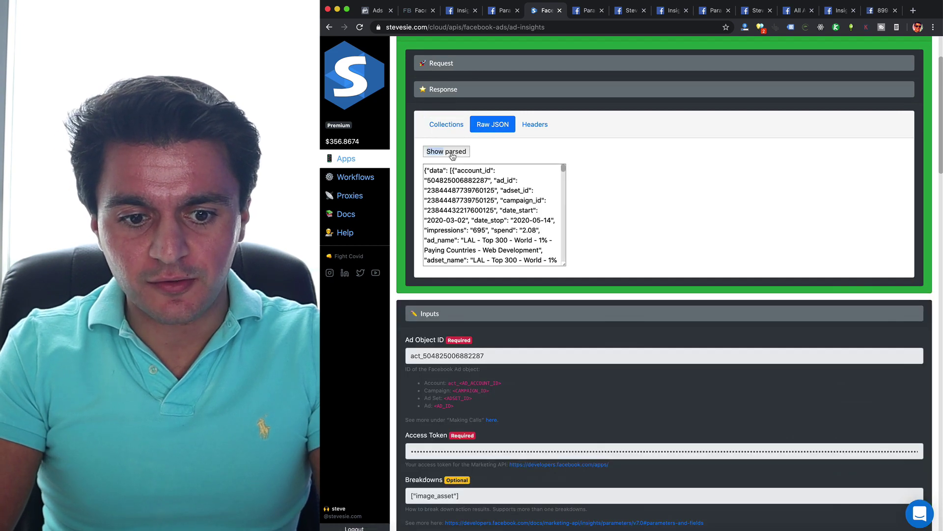
pyautogui.click(453, 156)
pyautogui.scroll(-10, 583, 276)
pyautogui.scroll(2, 495, 249)
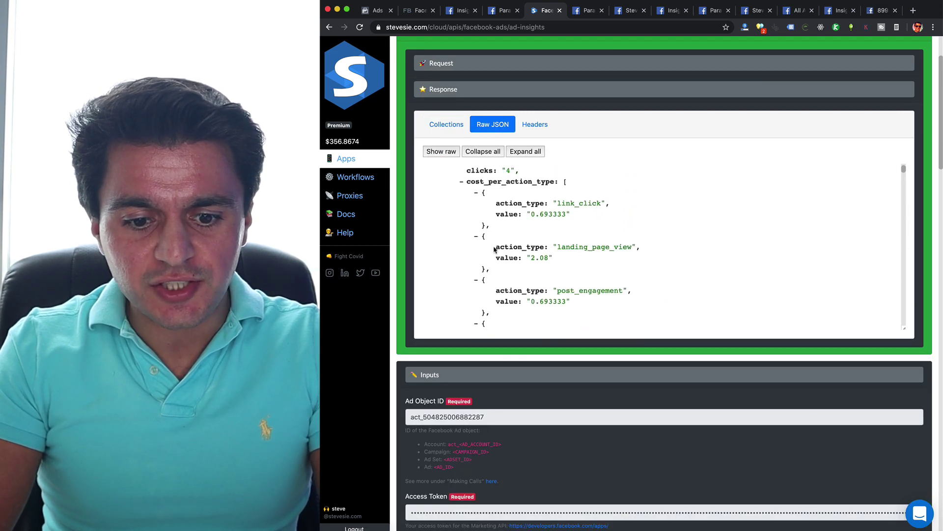
pyautogui.scroll(1, 495, 249)
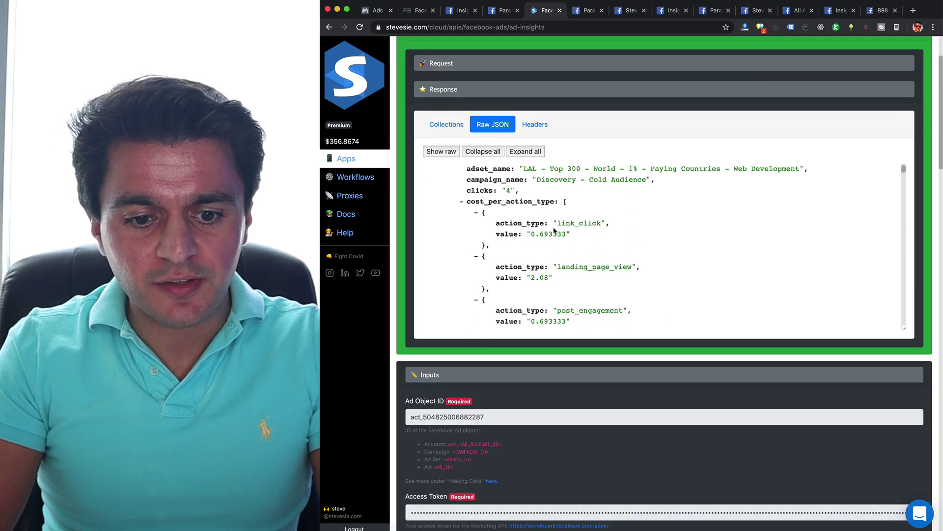
pyautogui.doubleClick(482, 203)
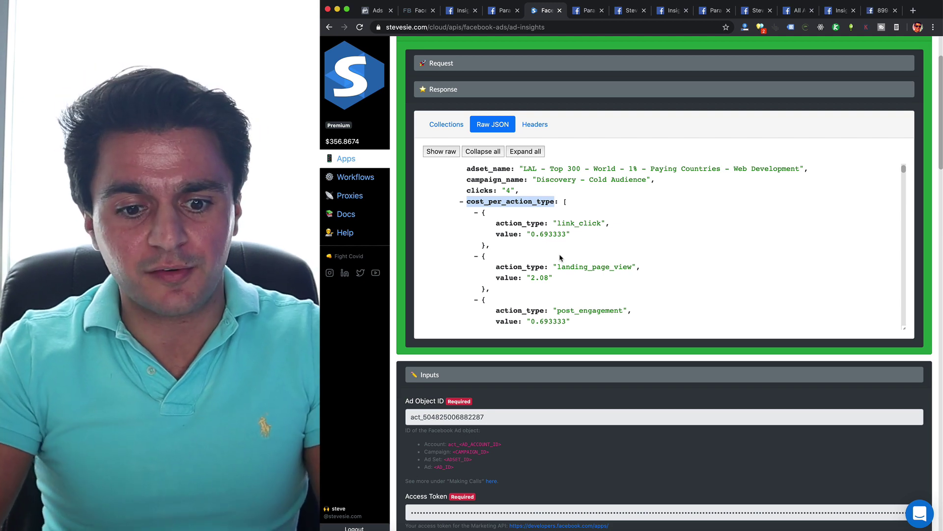
# Review the action types and image asset in the first JSON records, and search the page for "offsit".
pyautogui.scroll(-3, 560, 258)
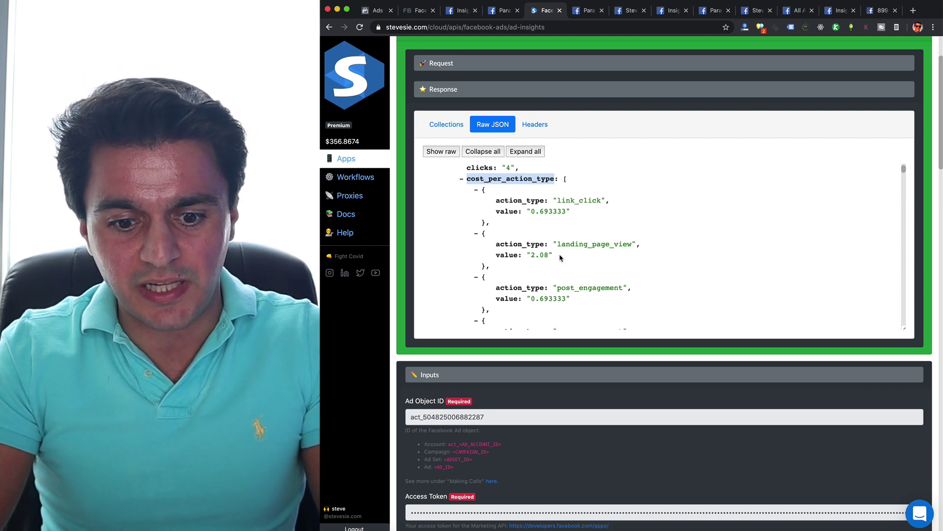
pyautogui.scroll(3, 560, 258)
pyautogui.scroll(-10, 560, 258)
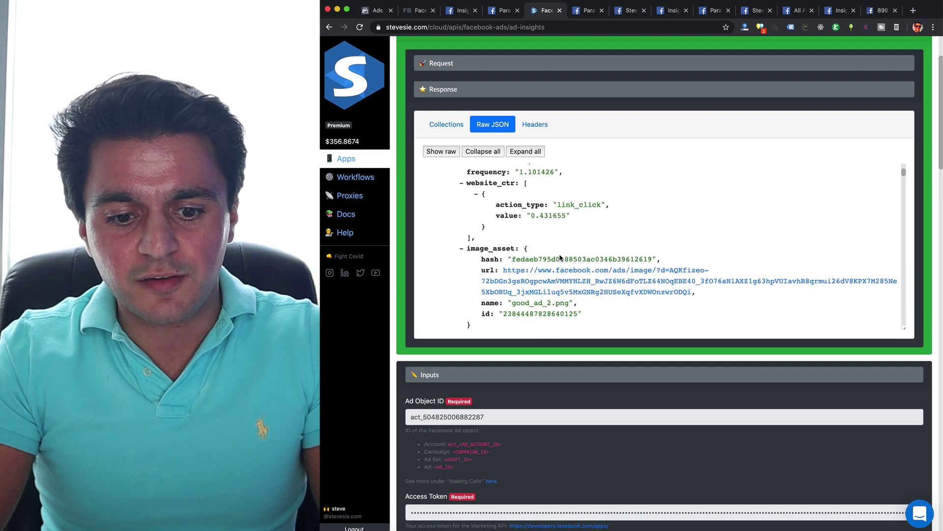
pyautogui.scroll(-8, 561, 258)
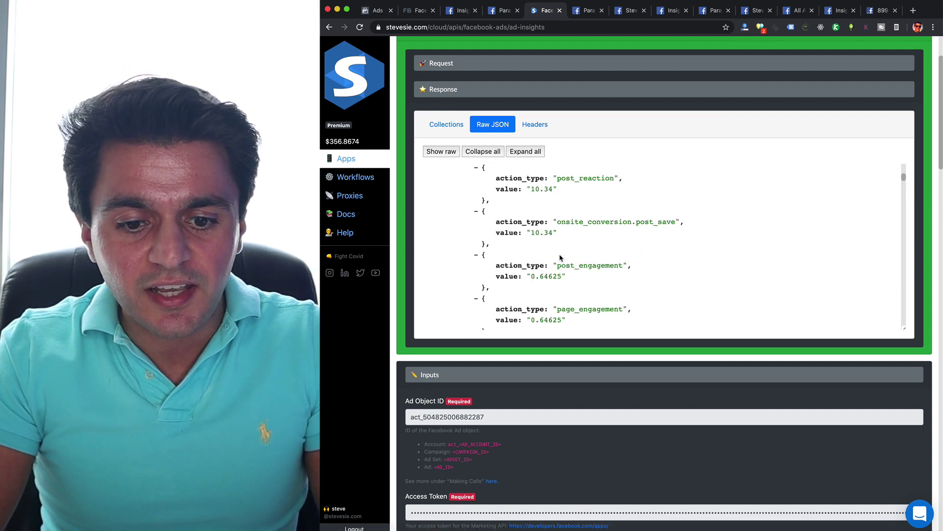
pyautogui.scroll(3, 564, 177)
pyautogui.scroll(-8, 570, 206)
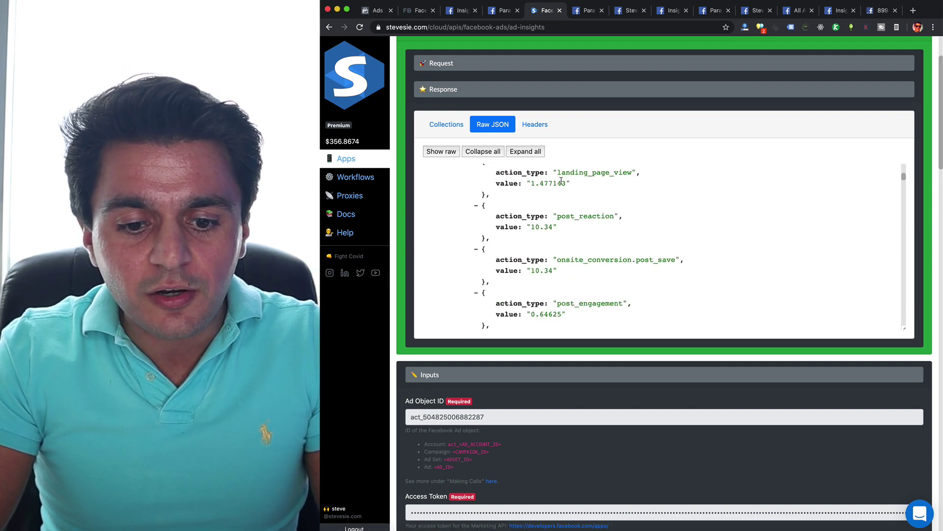
pyautogui.scroll(4, 581, 225)
pyautogui.press('super+f')
pyautogui.write('offsit')
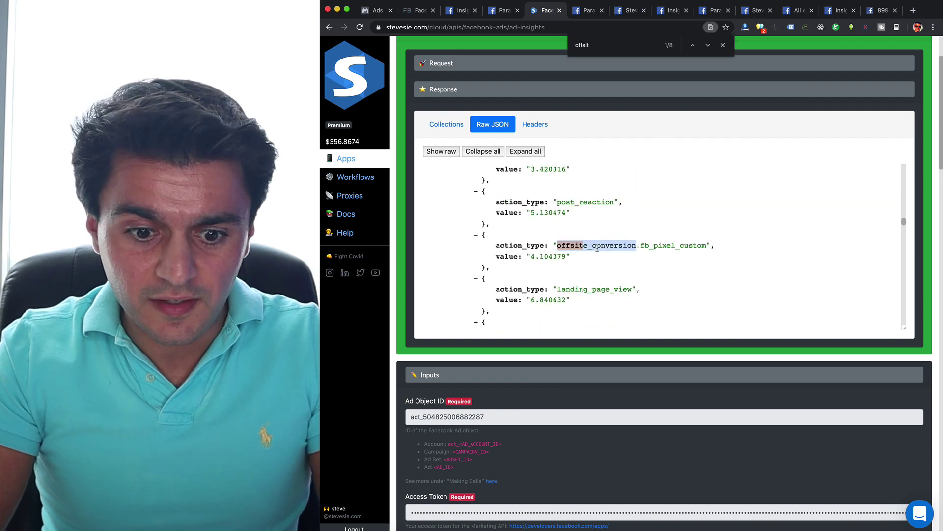
# Check the custom pixel conversion cost, ad name and image asset of the matched record, including its image link.
pyautogui.doubleClick(531, 259)
pyautogui.scroll(5, 514, 261)
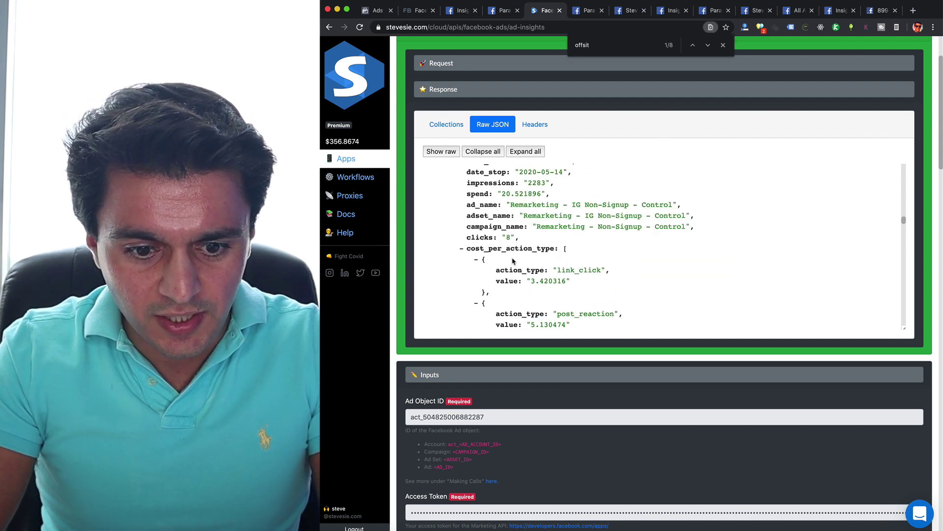
pyautogui.scroll(3, 513, 261)
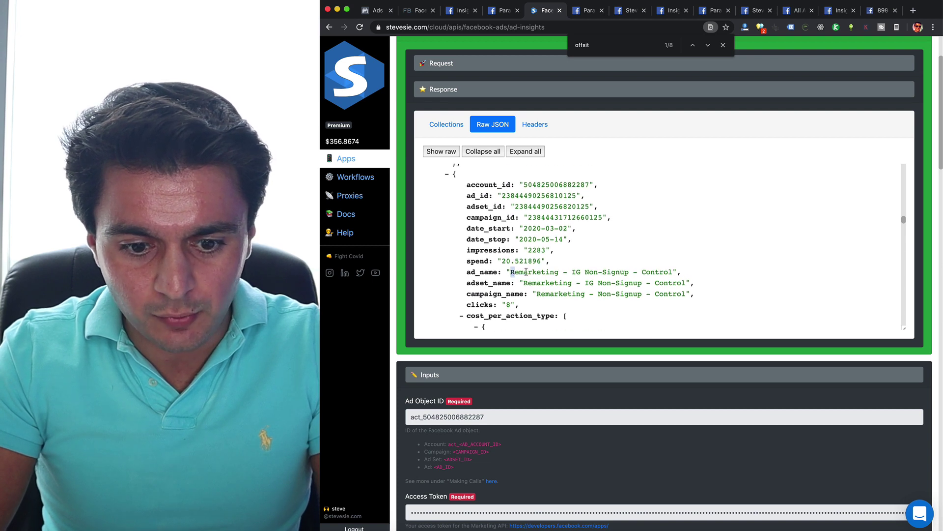
pyautogui.moveTo(526, 272); pyautogui.dragTo(673, 273)
pyautogui.scroll(1, 552, 284)
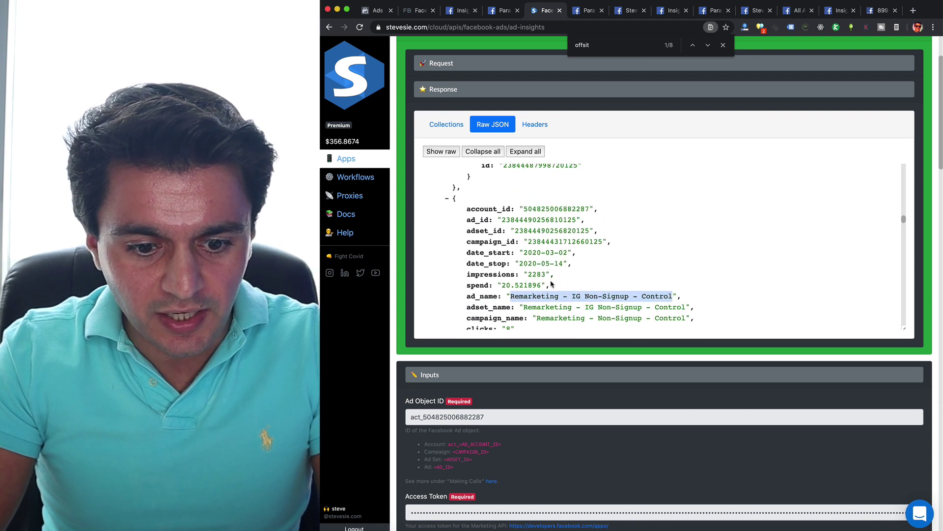
pyautogui.scroll(-15, 494, 303)
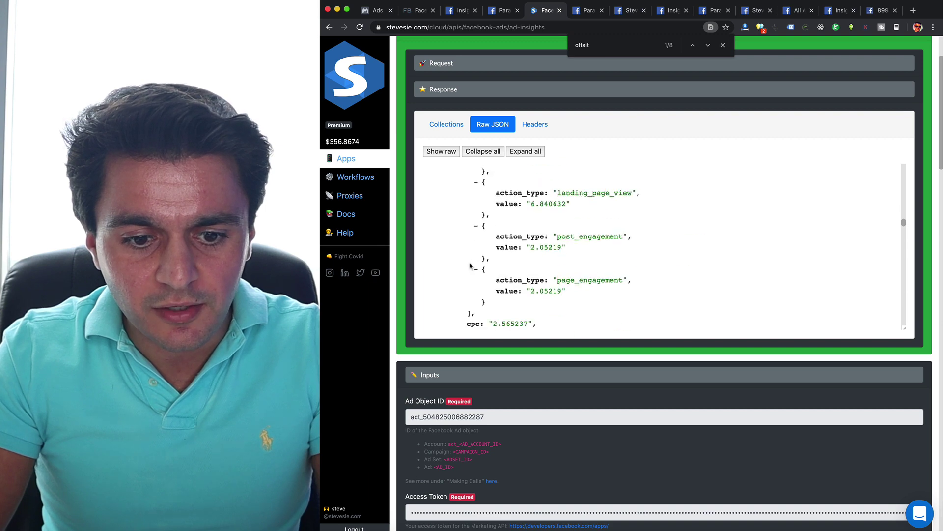
pyautogui.scroll(-2, 471, 266)
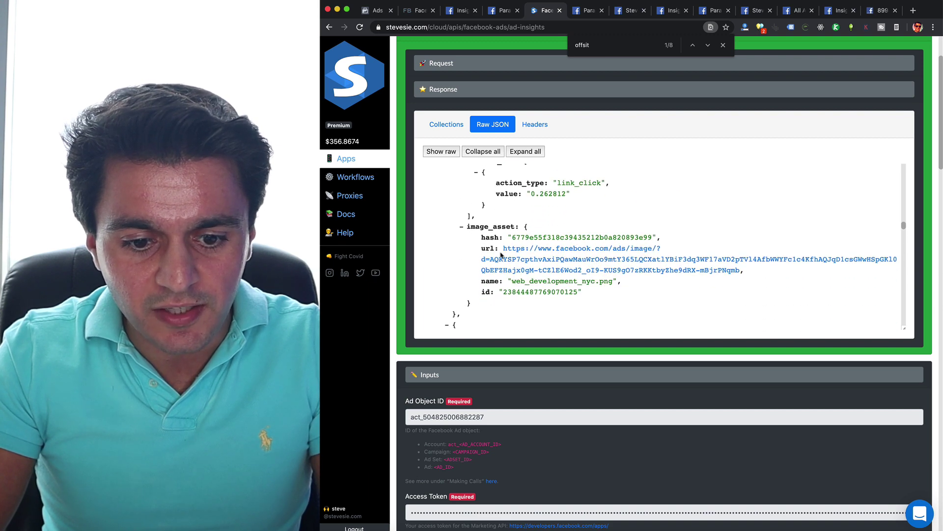
pyautogui.click(547, 249)
pyautogui.press('super+bracketleft')
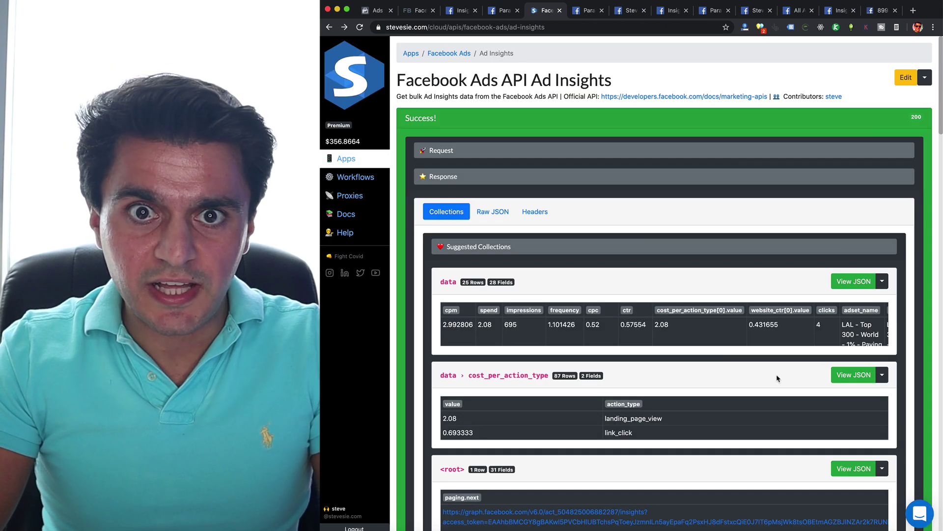
# Export the data › cost_per_action_type collection as CSV.
pyautogui.doubleClick(511, 377)
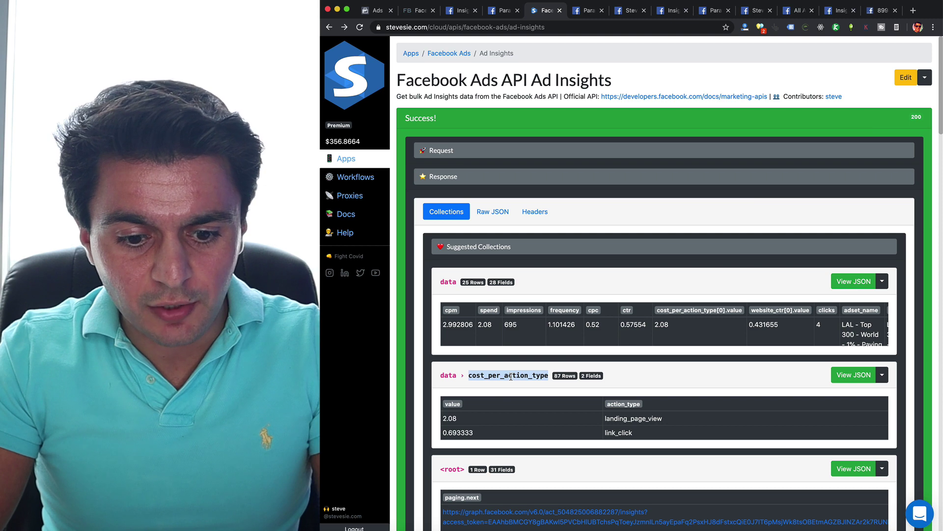
pyautogui.click(883, 374)
pyautogui.click(860, 407)
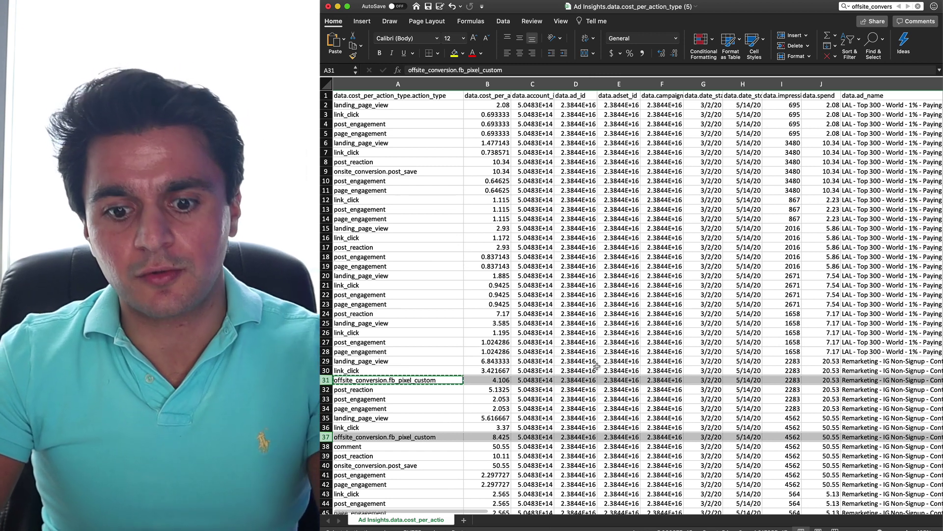
# In the exported cost_per_action_type sheet in Excel, examine the offsite_conversion.fb_pixel_custom rows 31 and 37 against their ad names, costs and image assets.
pyautogui.hscroll(5, 596, 366)
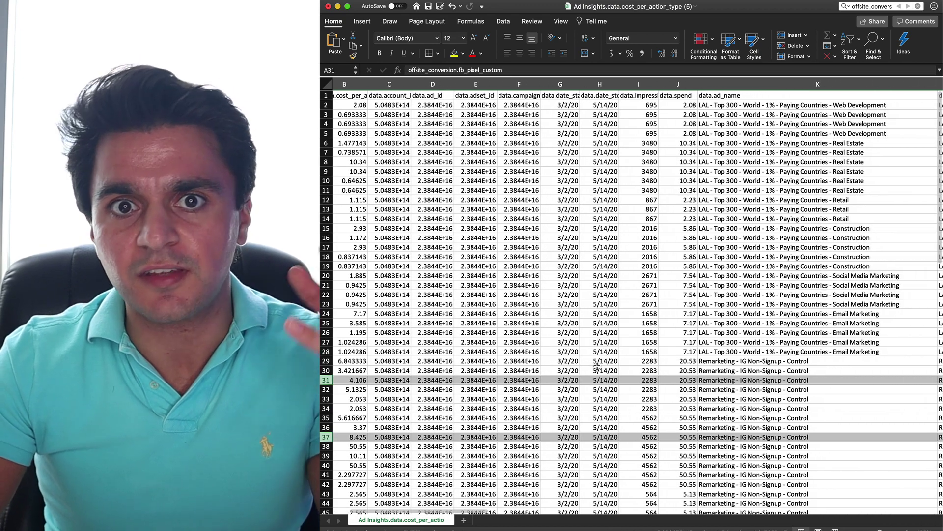
pyautogui.hscroll(2, 596, 366)
pyautogui.hscroll(2, 597, 366)
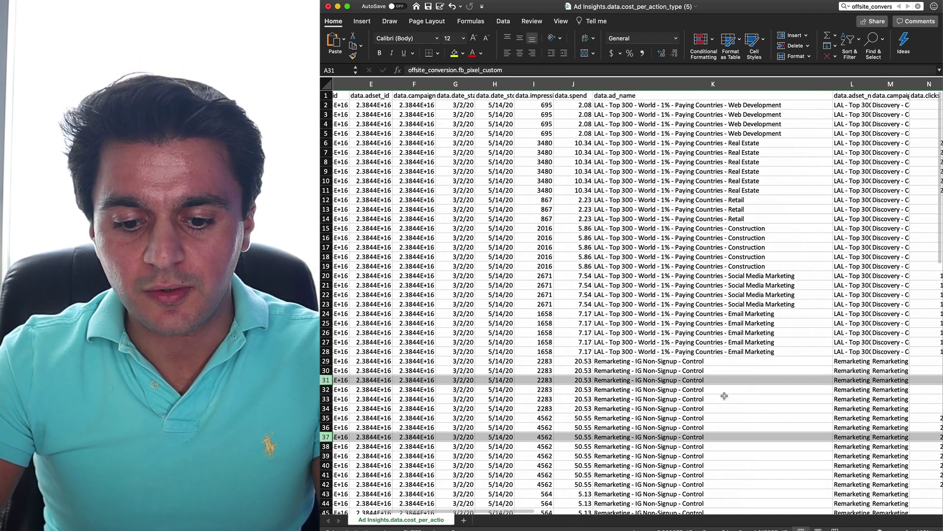
pyautogui.scroll(-4, 681, 358)
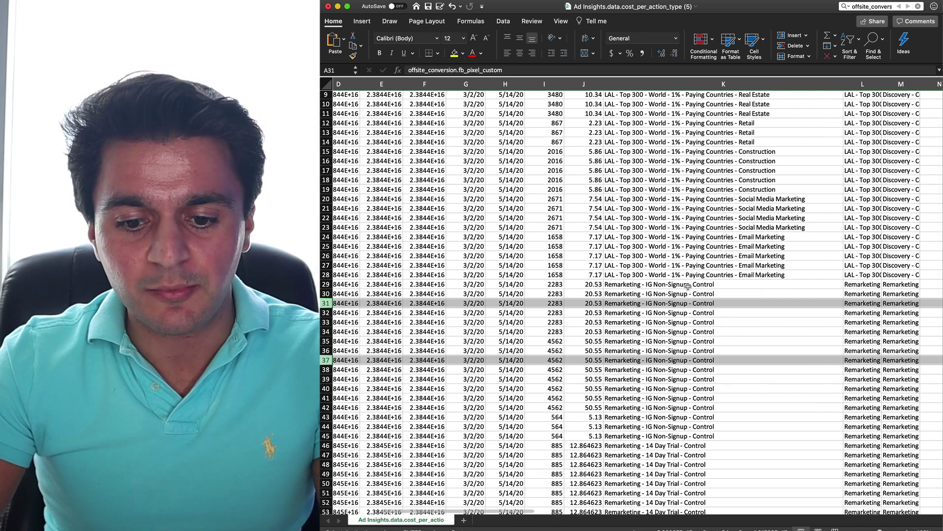
pyautogui.hscroll(-6, 688, 286)
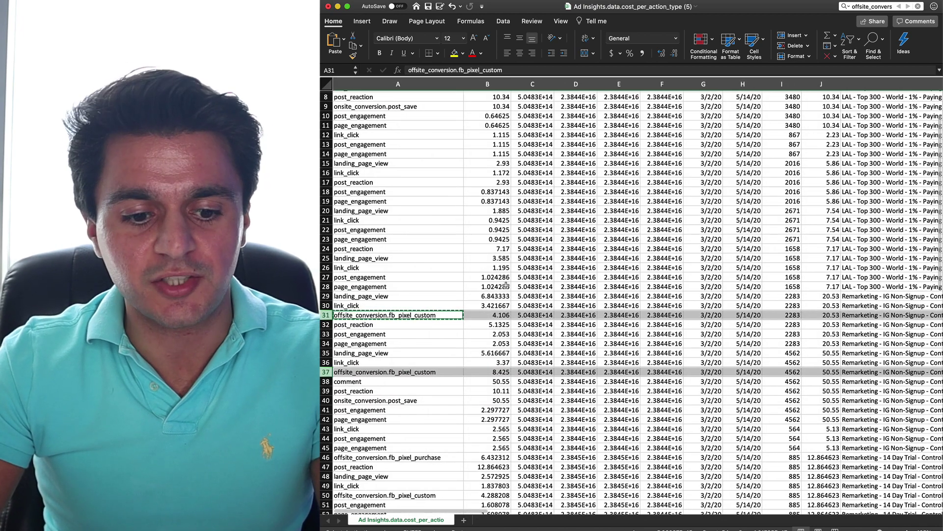
pyautogui.hscroll(10, 541, 324)
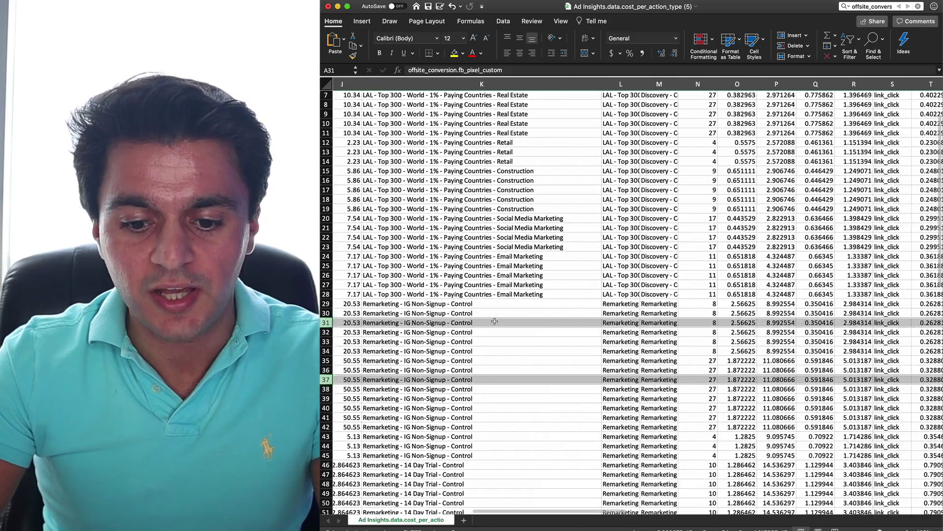
pyautogui.hscroll(4, 589, 338)
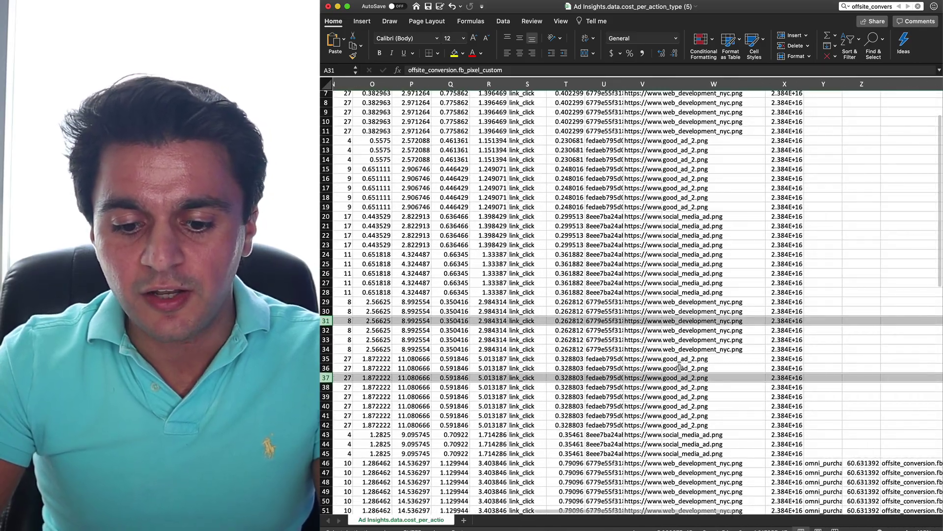
pyautogui.hscroll(-12, 679, 368)
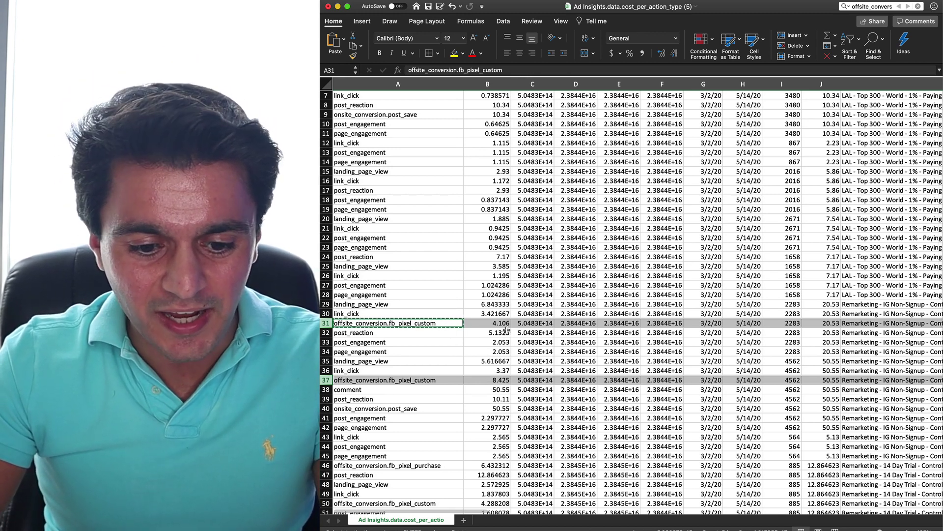
pyautogui.hscroll(15, 499, 325)
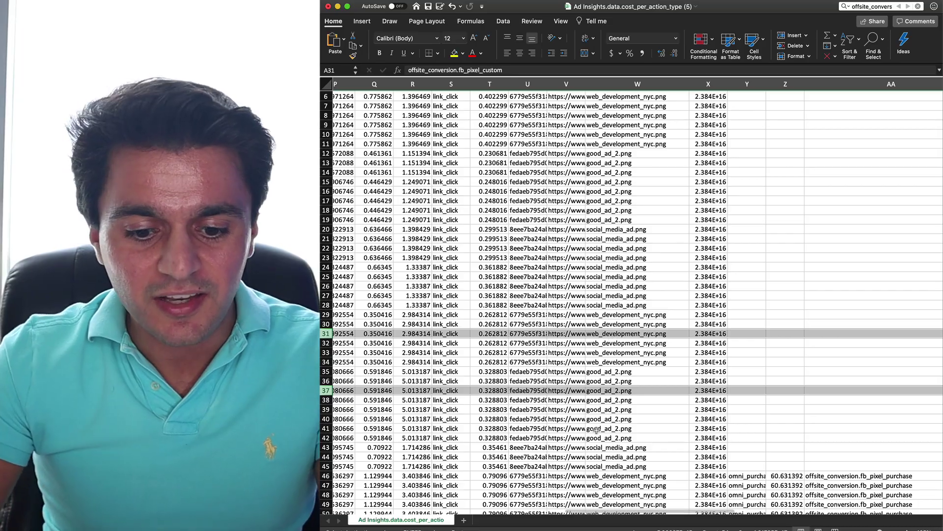
# Compare the custom pixel costs in rows 31 and 37 with their image names, and copy the image links in V37 and V45.
pyautogui.hscroll(-15, 593, 409)
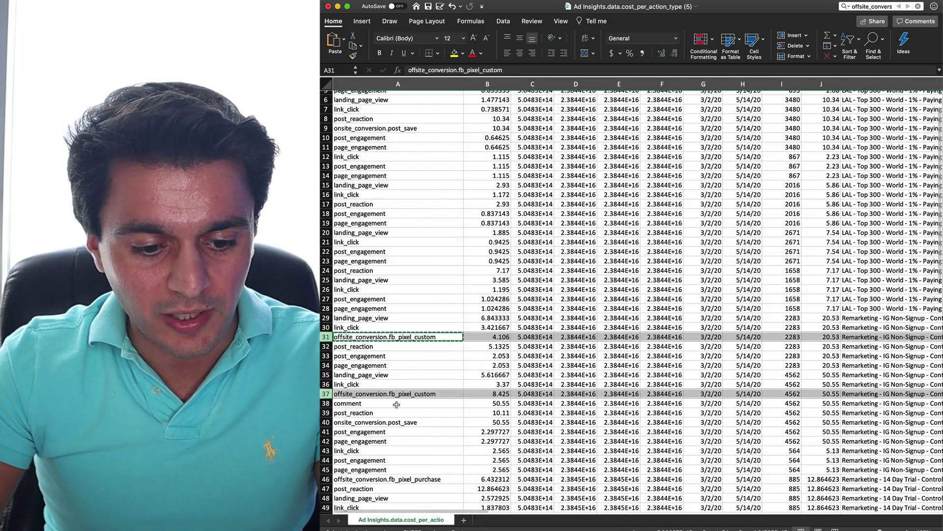
pyautogui.hscroll(10, 427, 399)
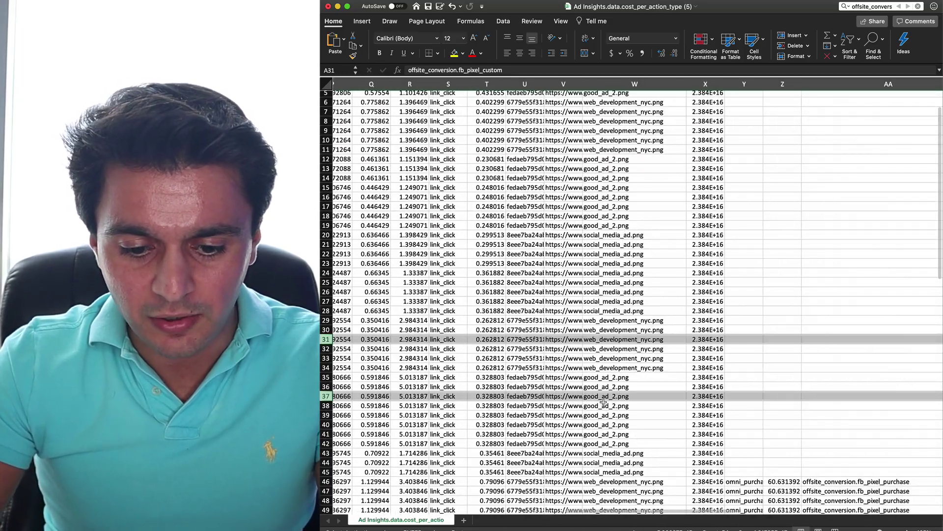
pyautogui.click(604, 399)
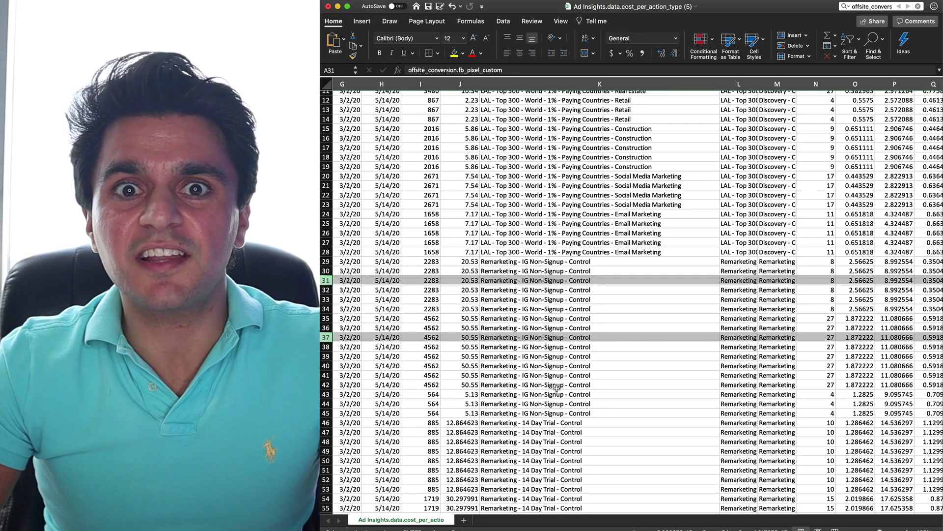
pyautogui.hscroll(10, 557, 388)
pyautogui.hscroll(5, 557, 388)
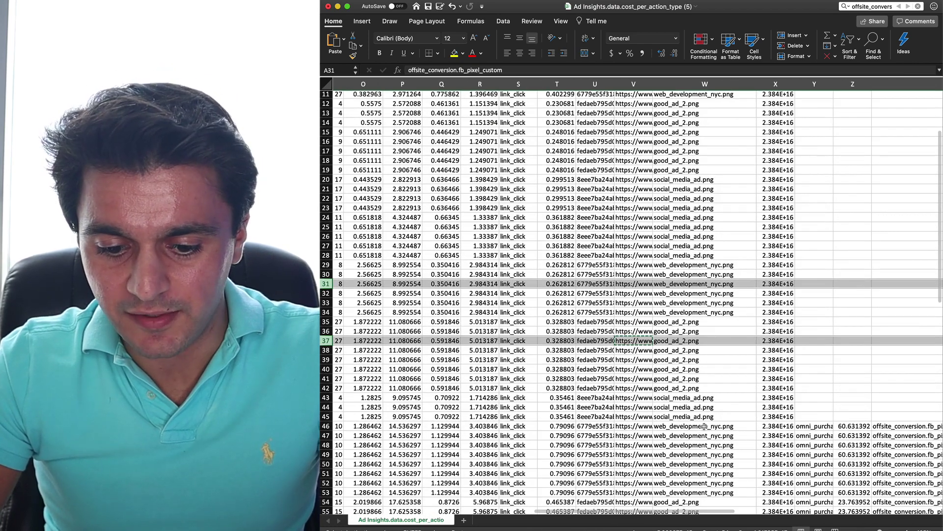
pyautogui.click(638, 419)
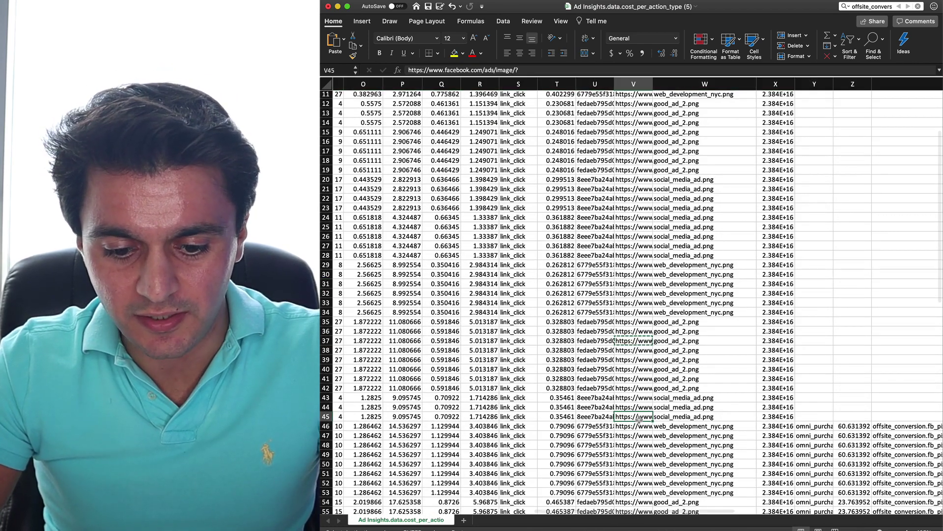
pyautogui.press('super+c')
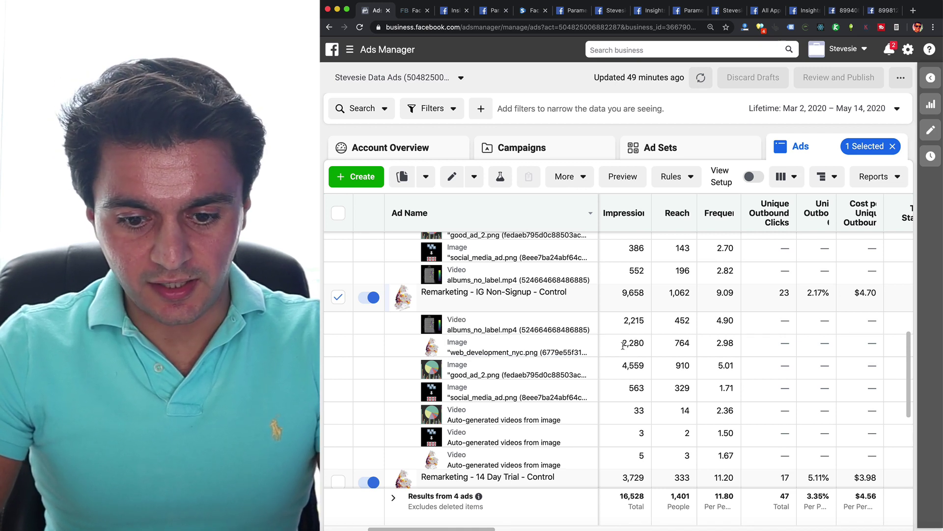
# In Ads Manager, check the impressions of web_development_nyc.png, good_ad_2.png and social_media_ad.png under the Remarketing - IG Non-Signup - Control ad.
pyautogui.moveTo(622, 345); pyautogui.dragTo(650, 349)
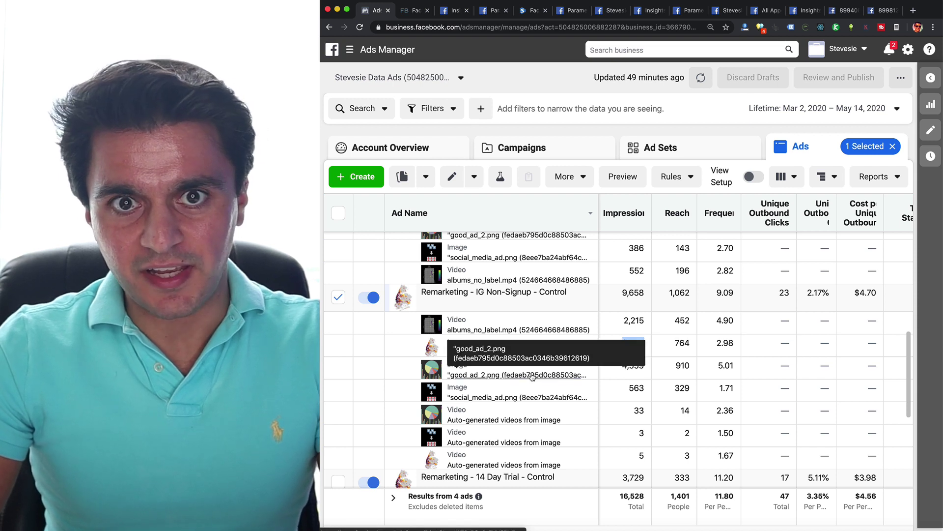
pyautogui.moveTo(622, 367); pyautogui.dragTo(646, 369)
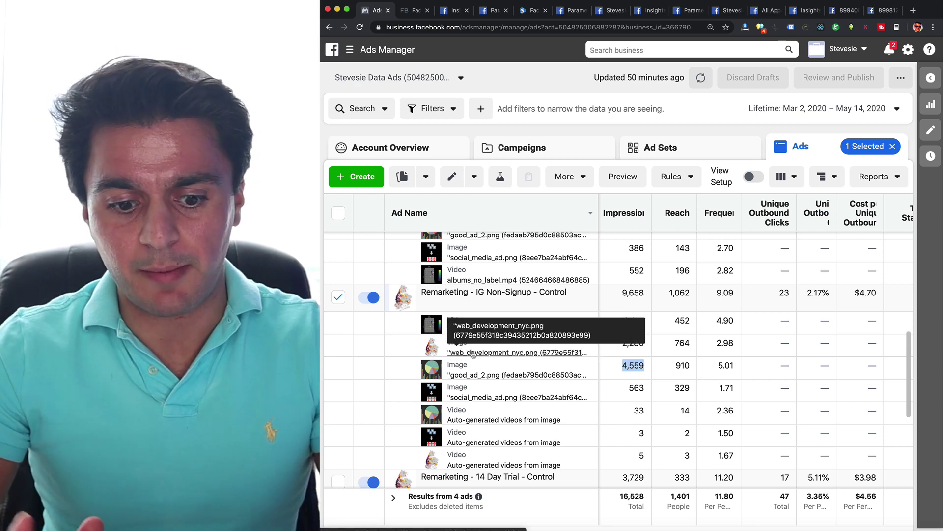
pyautogui.doubleClick(635, 387)
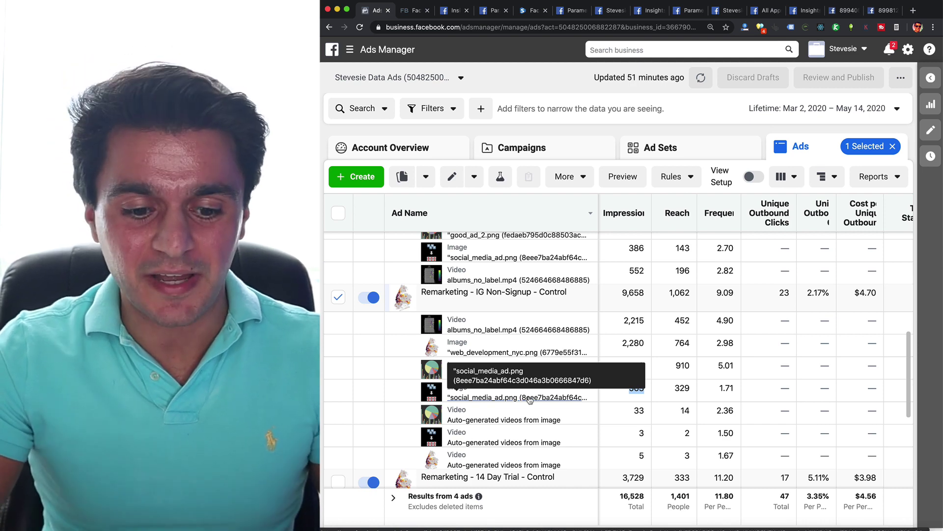
# View the web_development_nyc.png and good_ad_2.png images from the Remarketing - IG Non-Signup - Control breakdown, returning to the ads list after each.
pyautogui.click(458, 353)
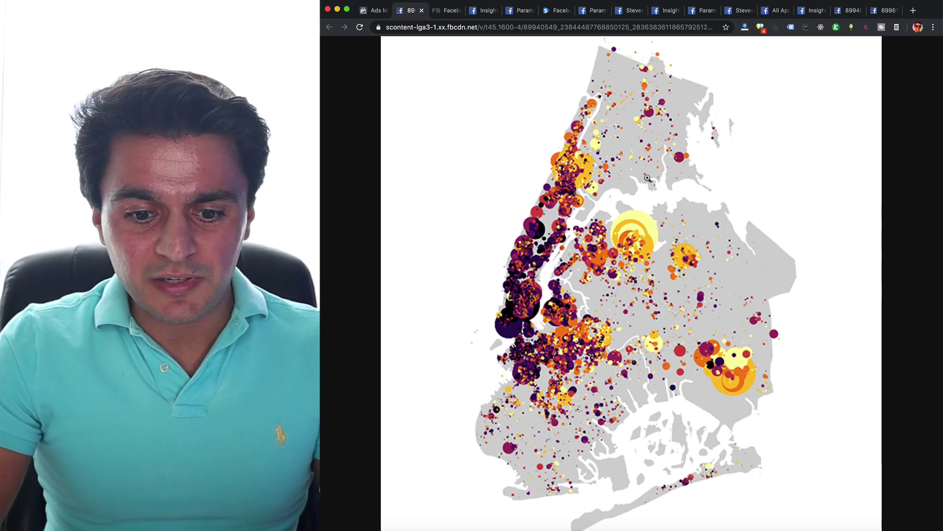
pyautogui.click(373, 12)
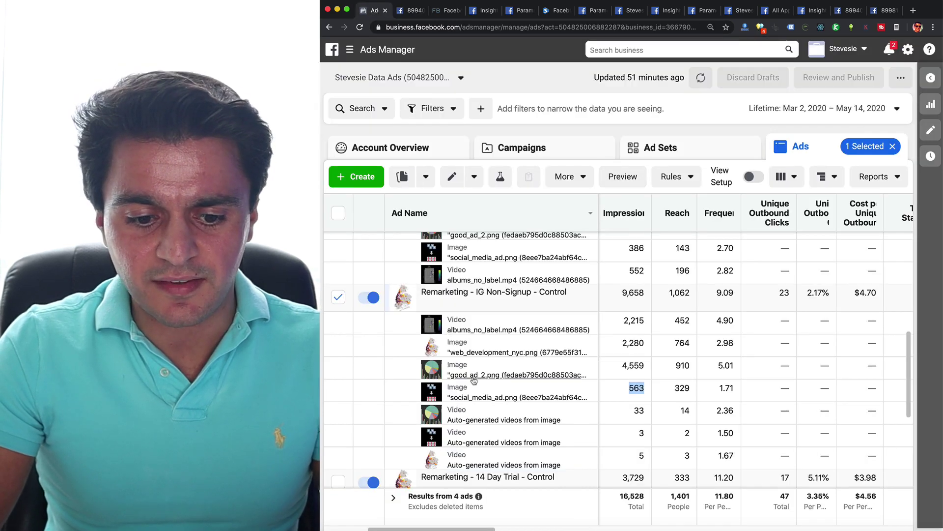
pyautogui.click(642, 314)
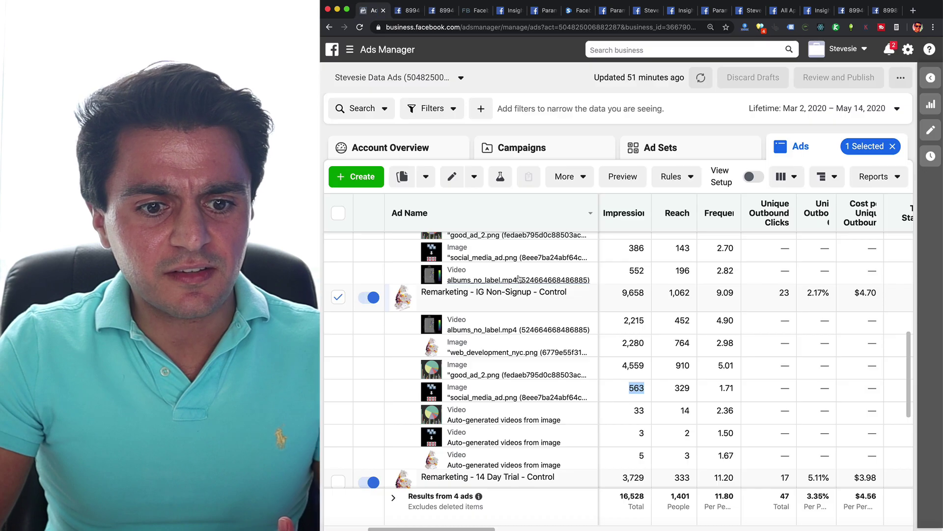
pyautogui.click(375, 10)
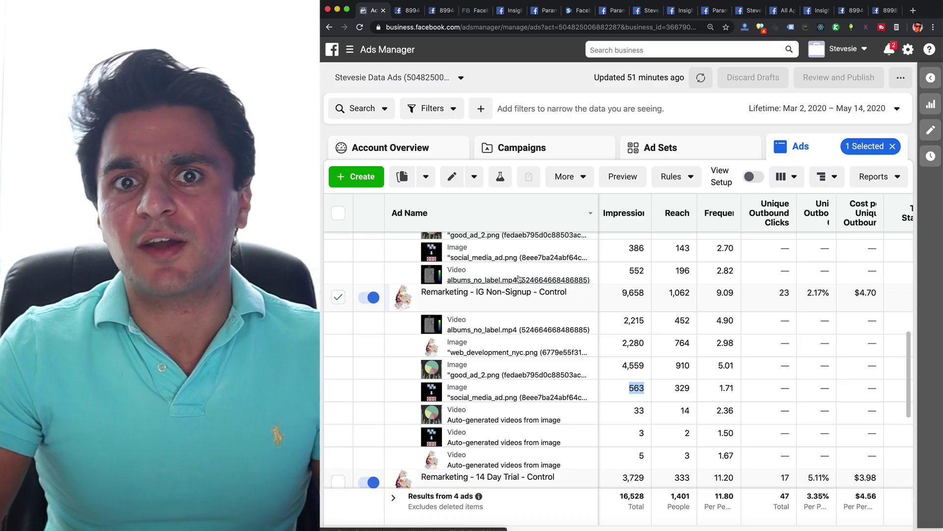